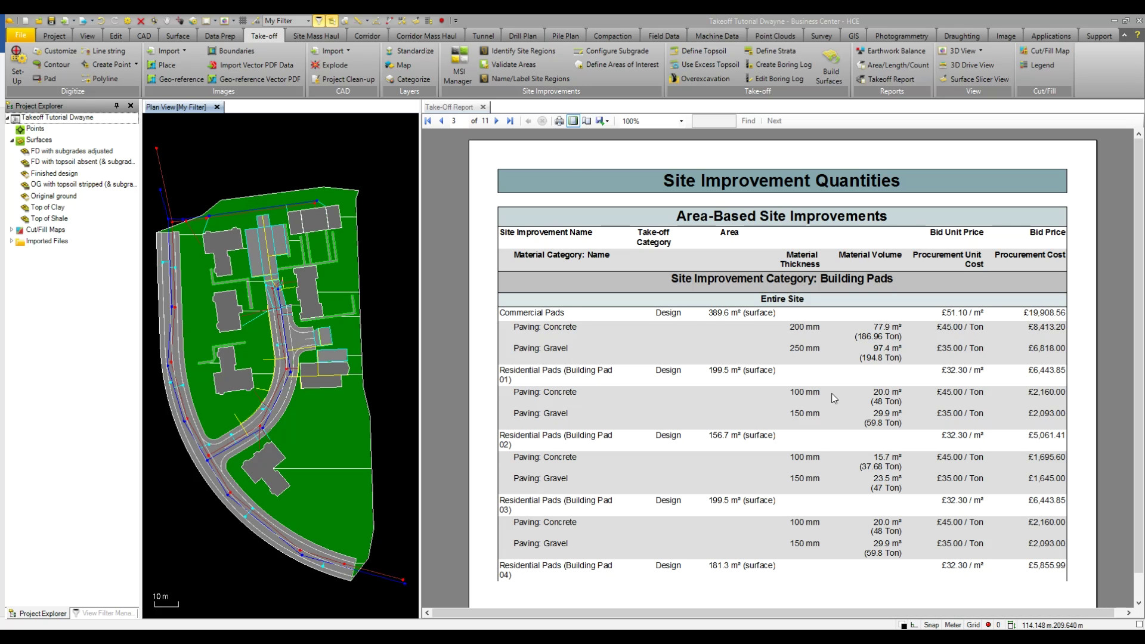
# Step: Advance the take-off report three pages to page 6 of 11, the Bid Price Summary
pyautogui.click(496, 121)
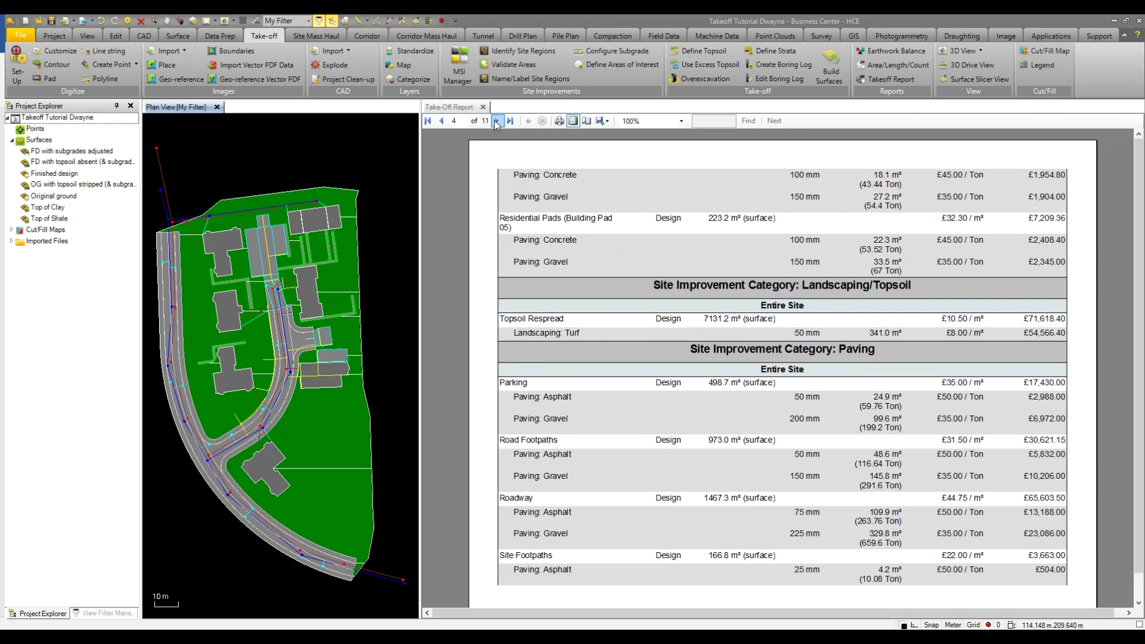
pyautogui.click(495, 121)
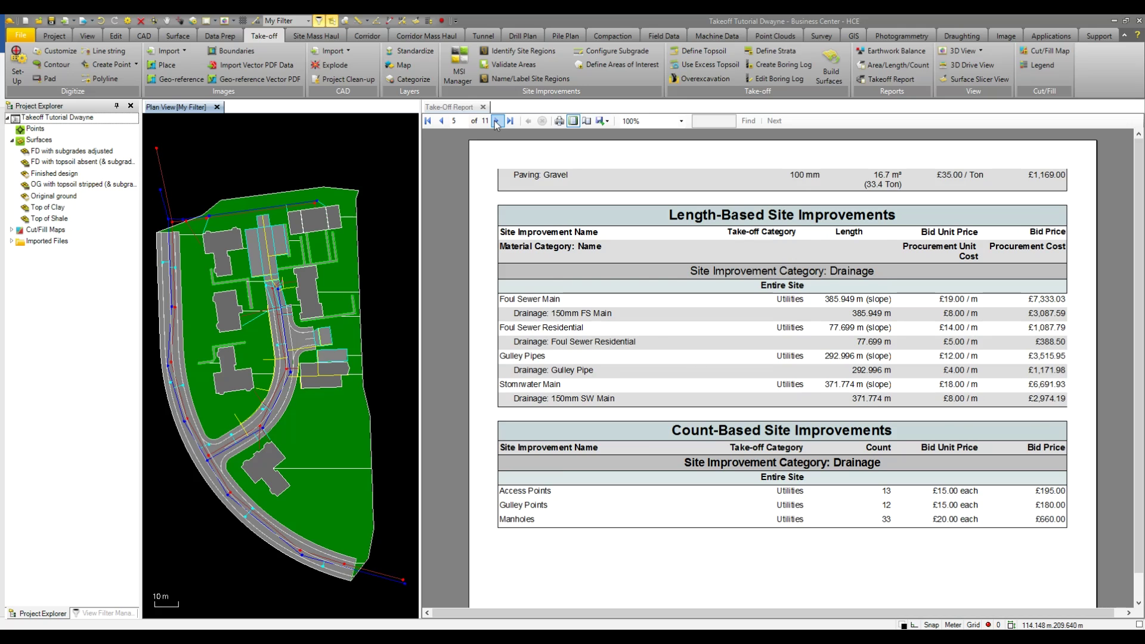
pyautogui.click(495, 121)
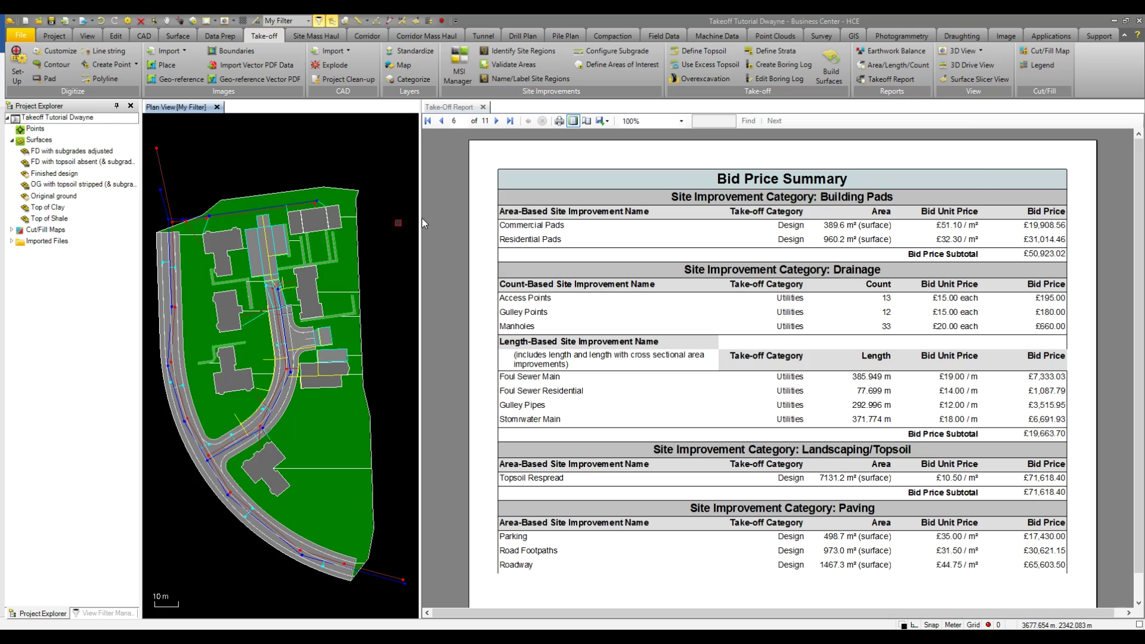
# Step: Report the RESIDENTIAL PADS, DRAINAGE STORMWATER and DRAINAGE MANHOLES layers (58 objects) to Excel
pyautogui.click(871, 65)
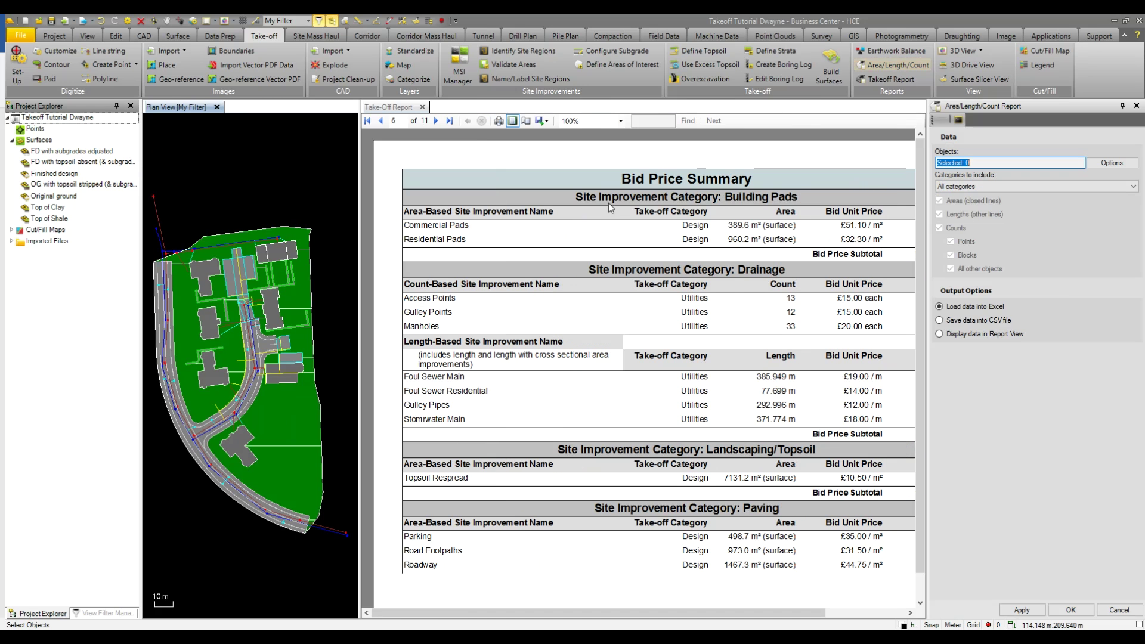
pyautogui.click(1112, 162)
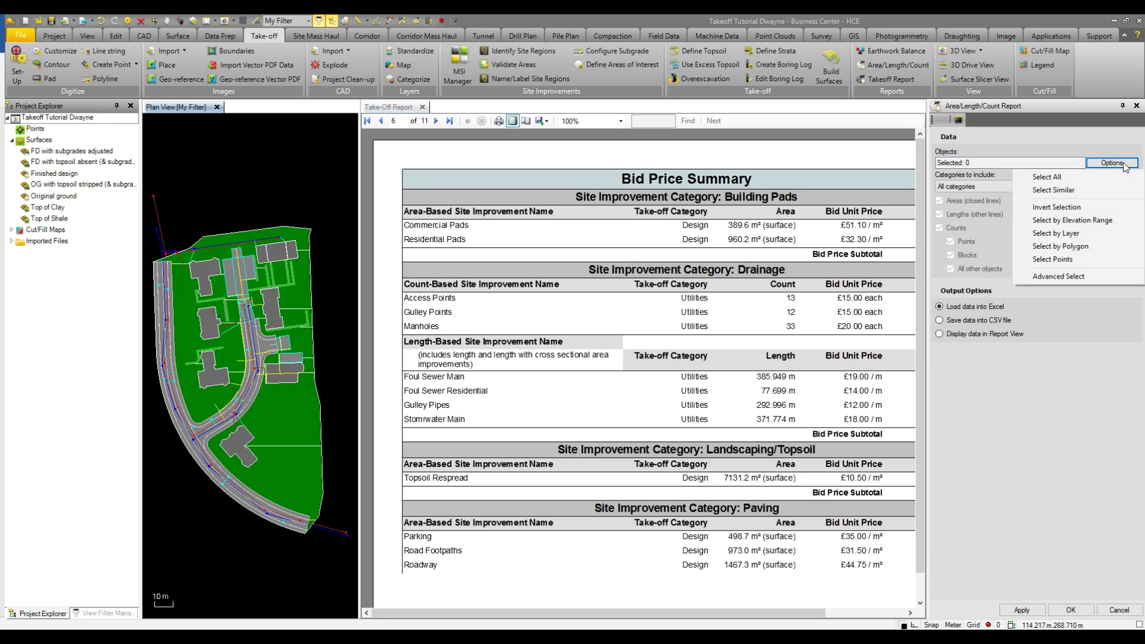
pyautogui.click(1077, 234)
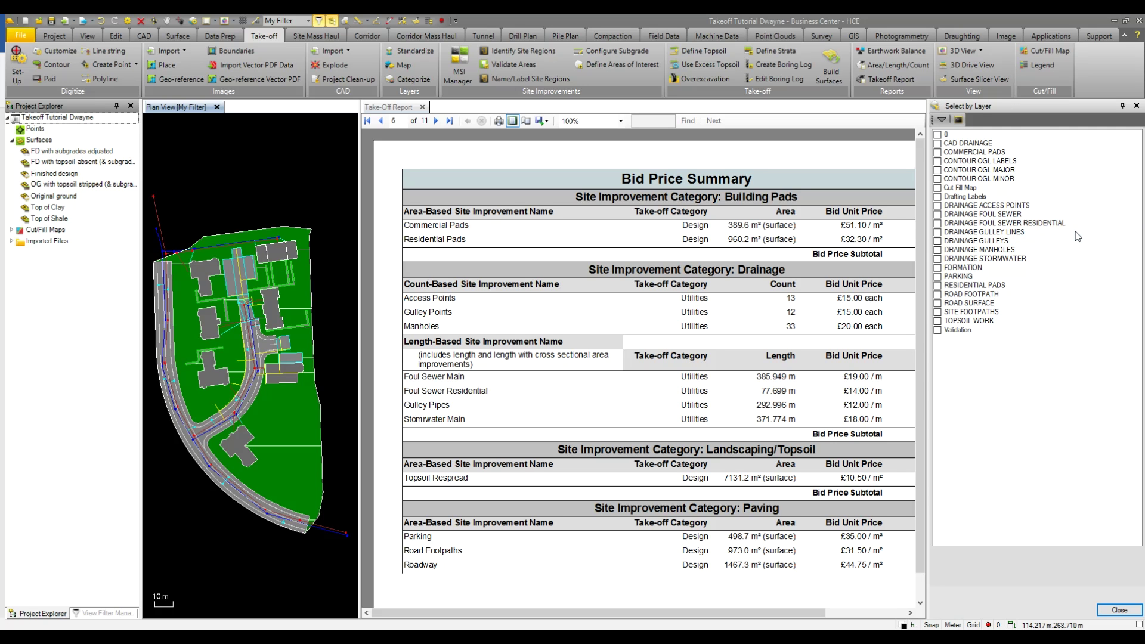
pyautogui.click(937, 285)
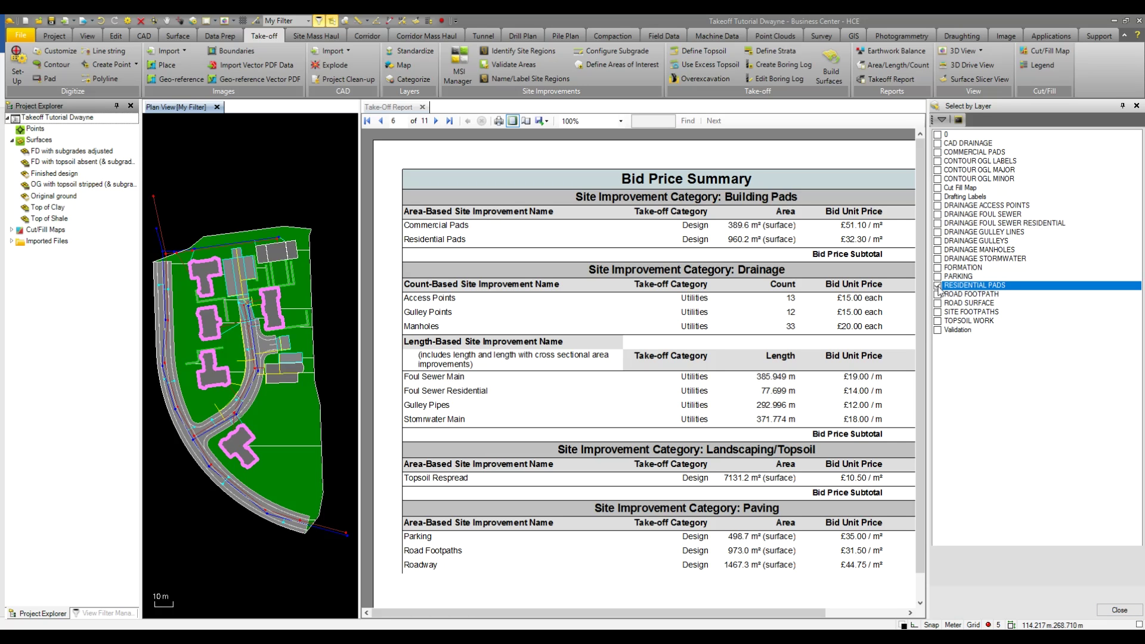
pyautogui.click(937, 259)
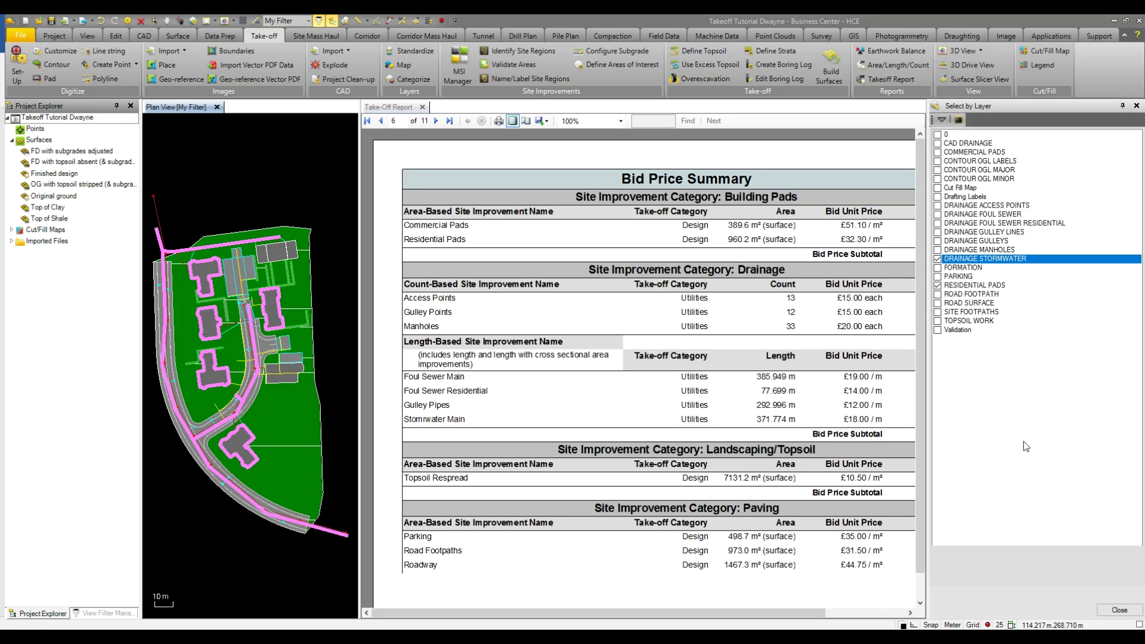
pyautogui.click(937, 250)
pyautogui.click(1118, 610)
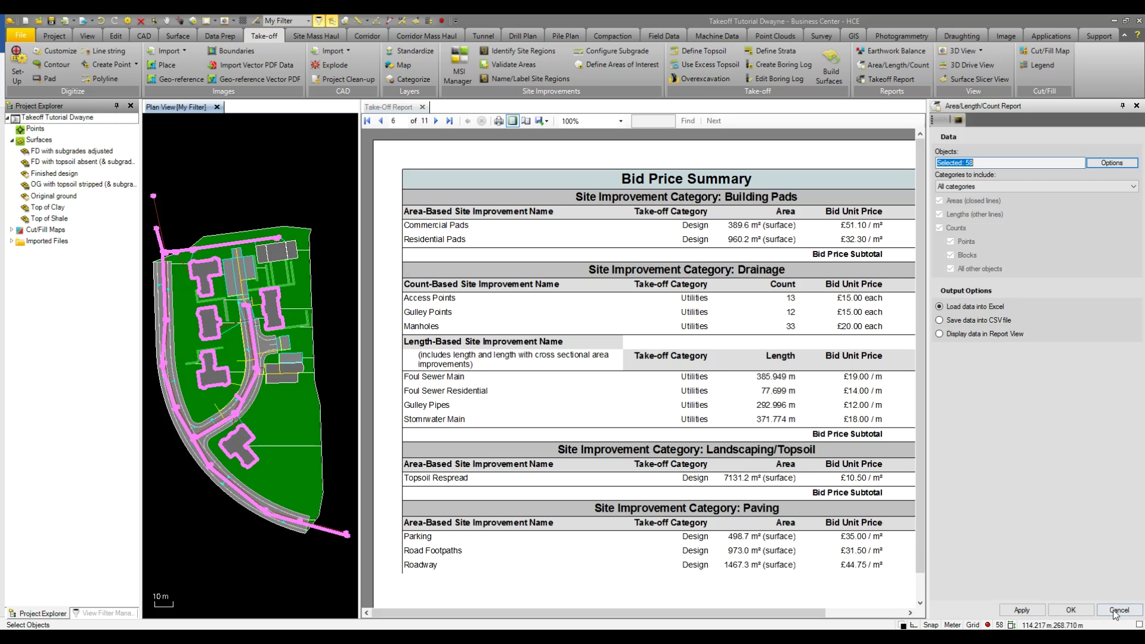
pyautogui.click(1055, 609)
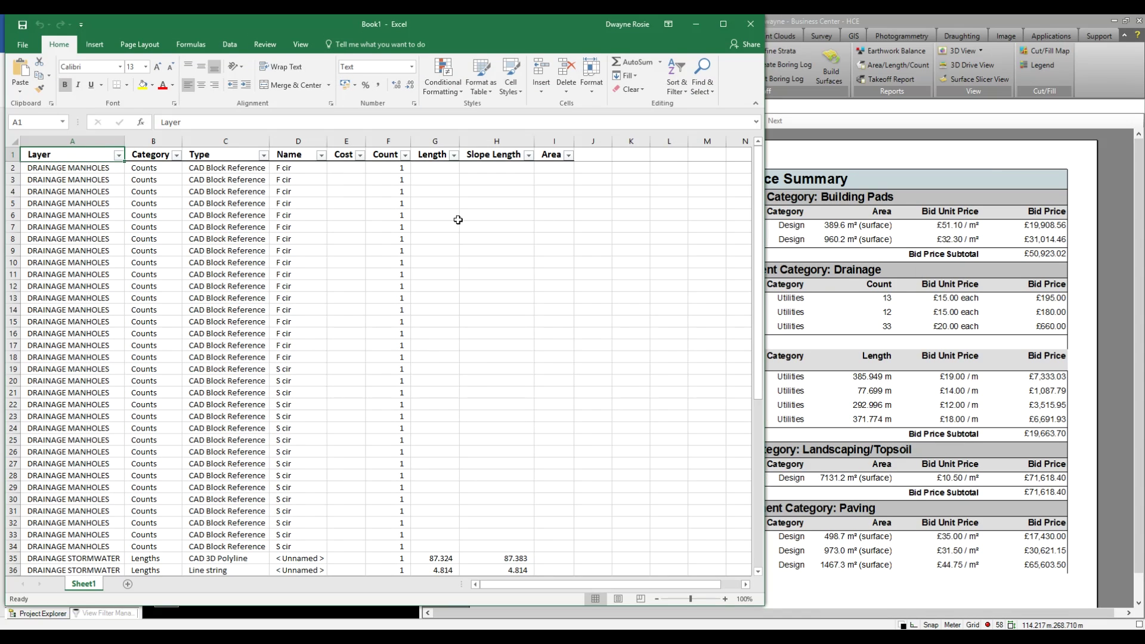
# Step: Maximize the Excel window and scroll down through the exported manhole and stormwater rows
pyautogui.click(725, 23)
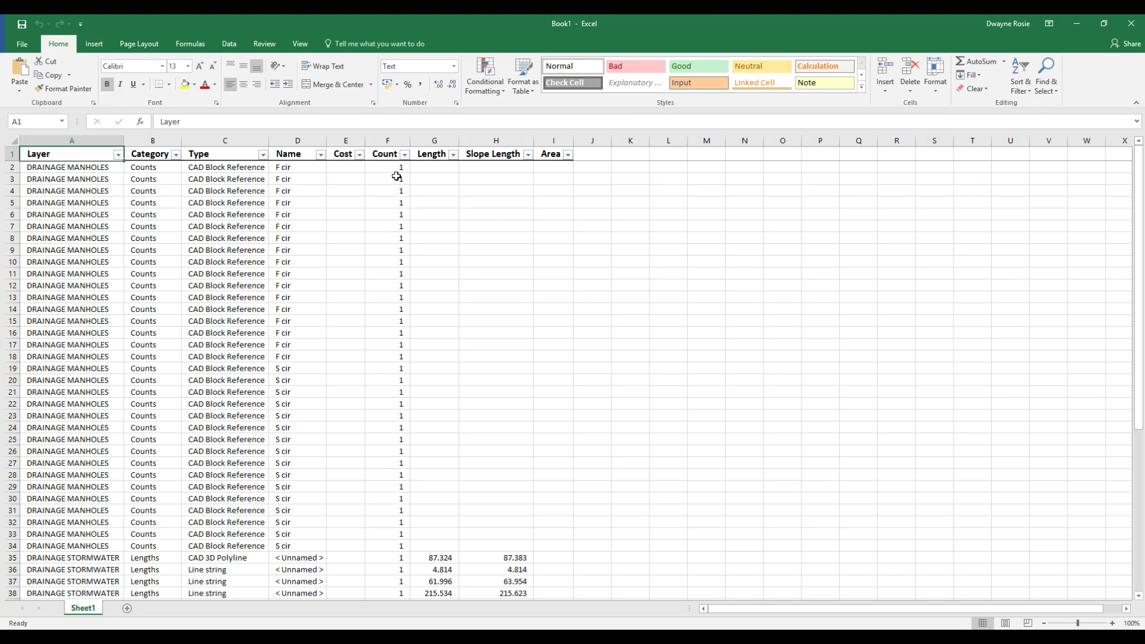
pyautogui.scroll(-9, 316, 324)
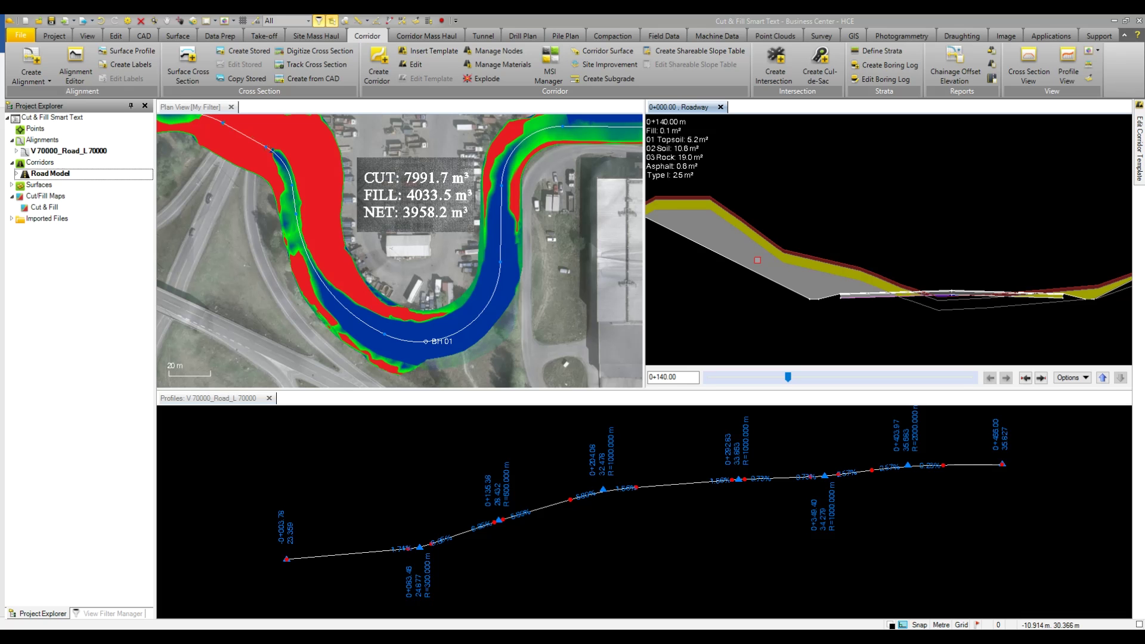
pyautogui.scroll(3, 906, 289)
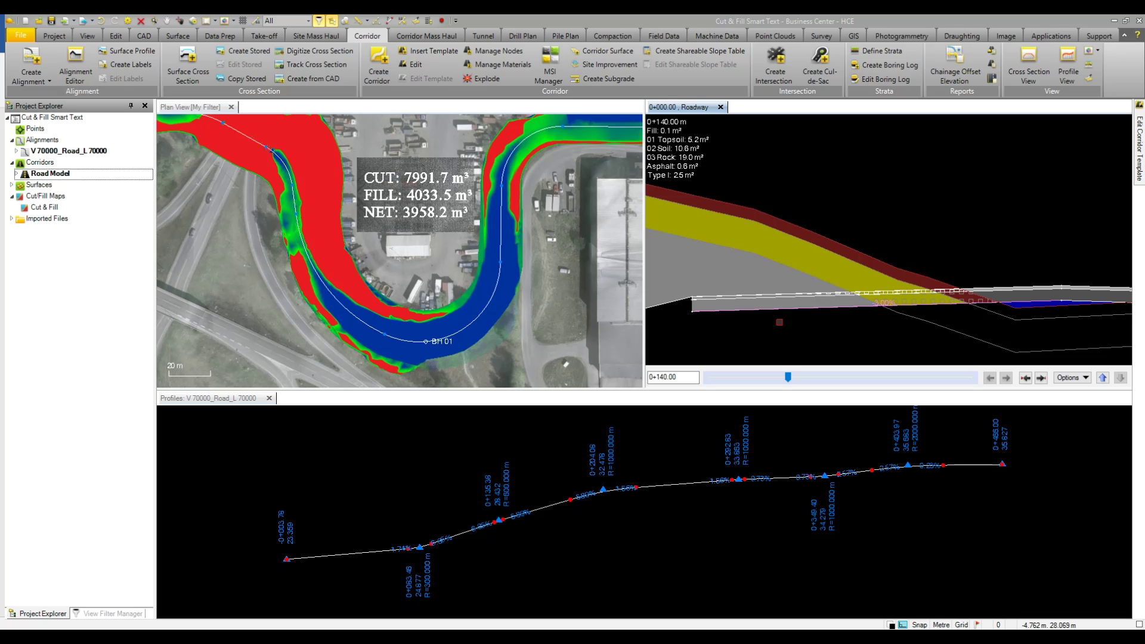
pyautogui.scroll(-3, 779, 322)
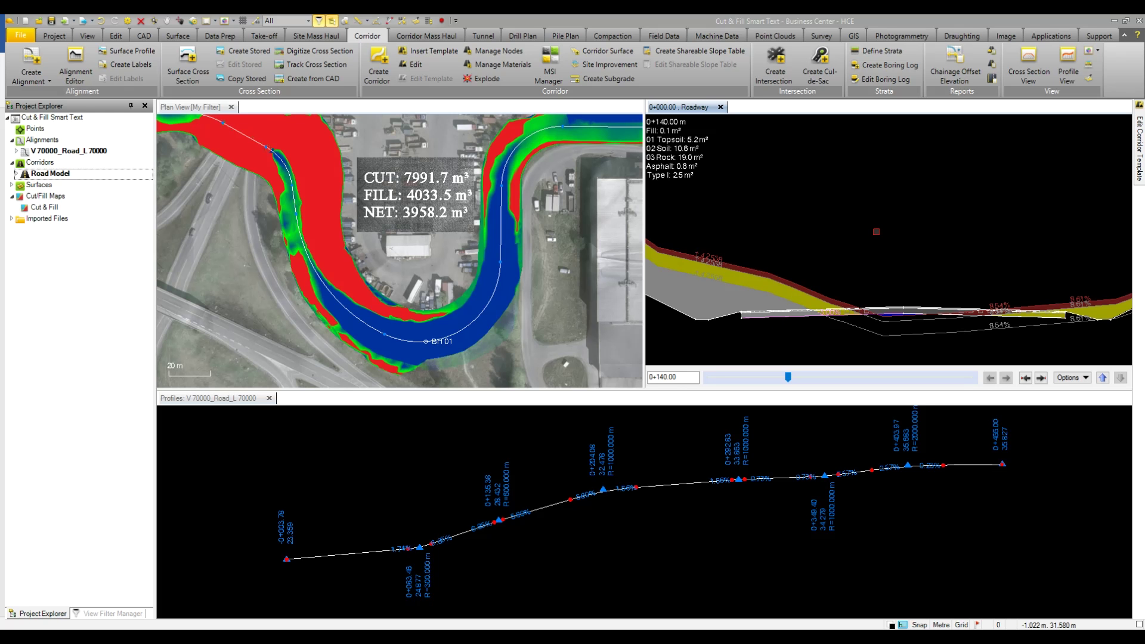
# Step: Run the pinned Corridor Earthwork Report with content style 'Launch Excel data only'
pyautogui.click(989, 54)
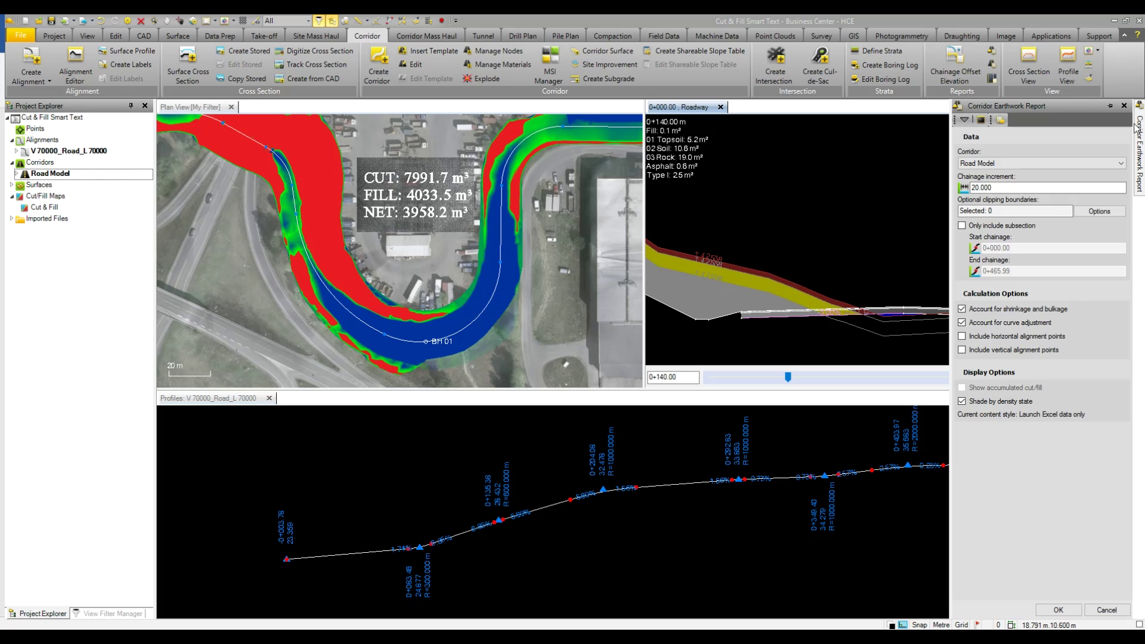
pyautogui.click(1109, 105)
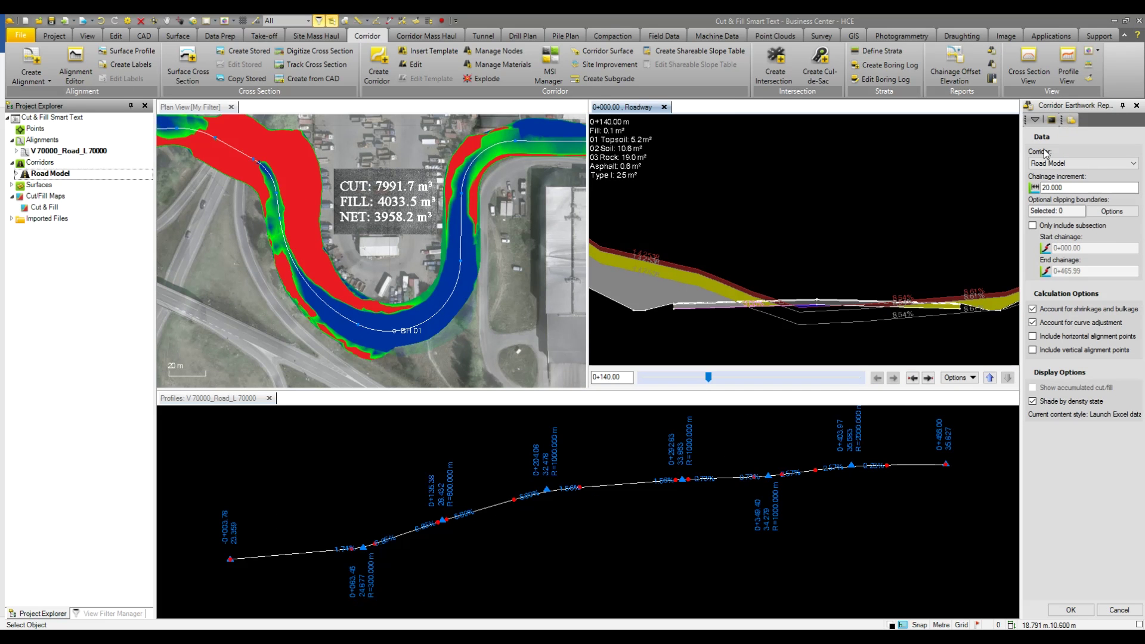
pyautogui.moveTo(1021, 159); pyautogui.dragTo(947, 167)
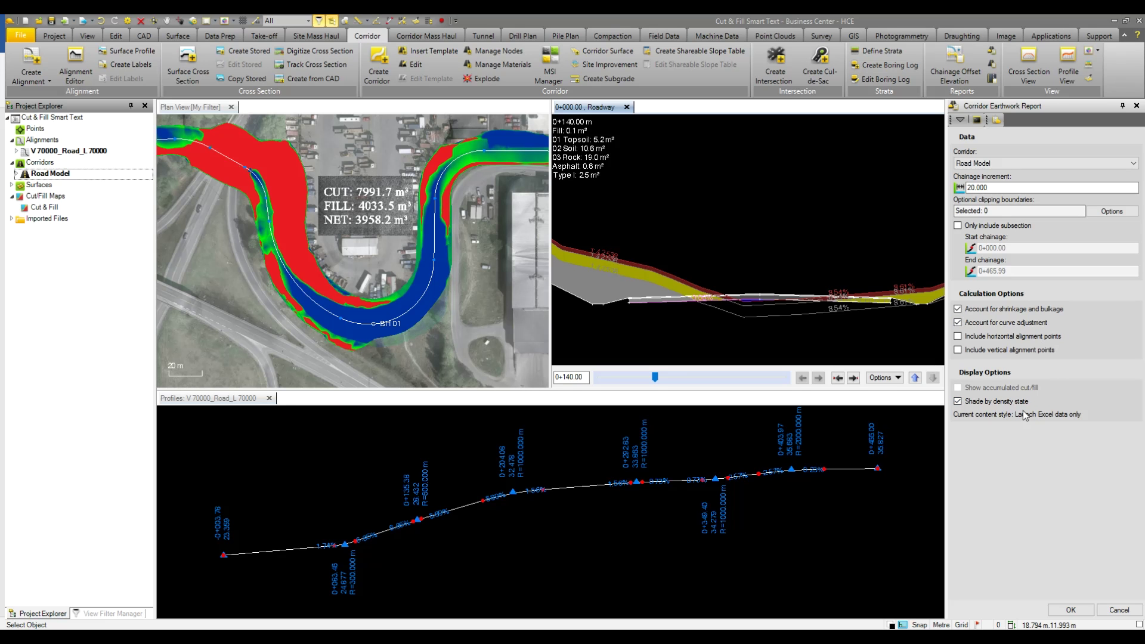
pyautogui.click(996, 120)
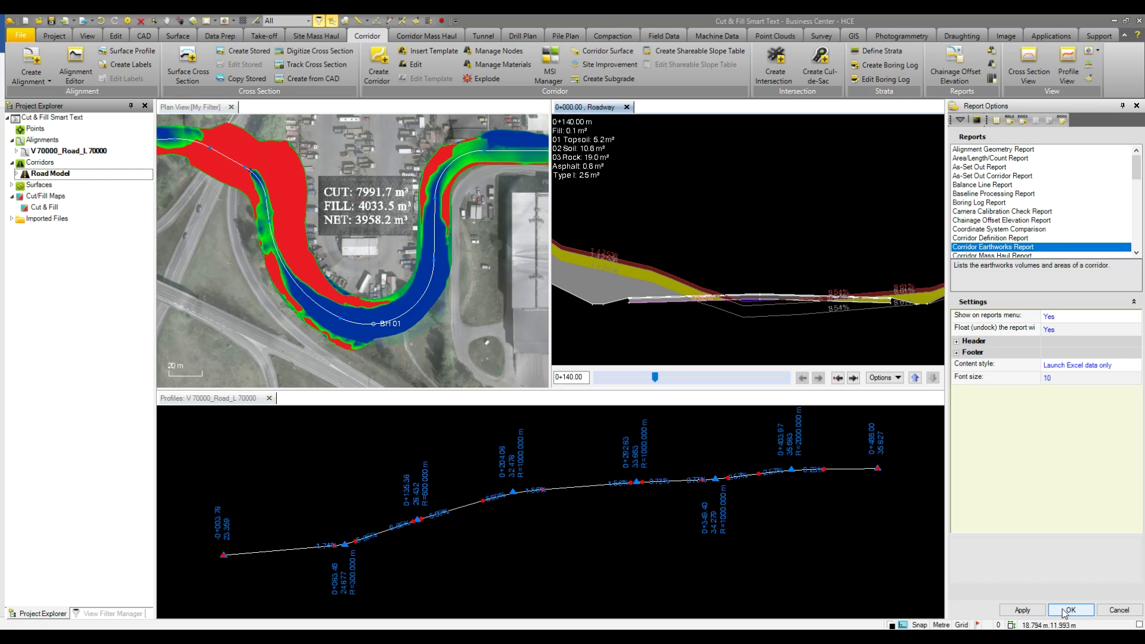
pyautogui.click(1108, 365)
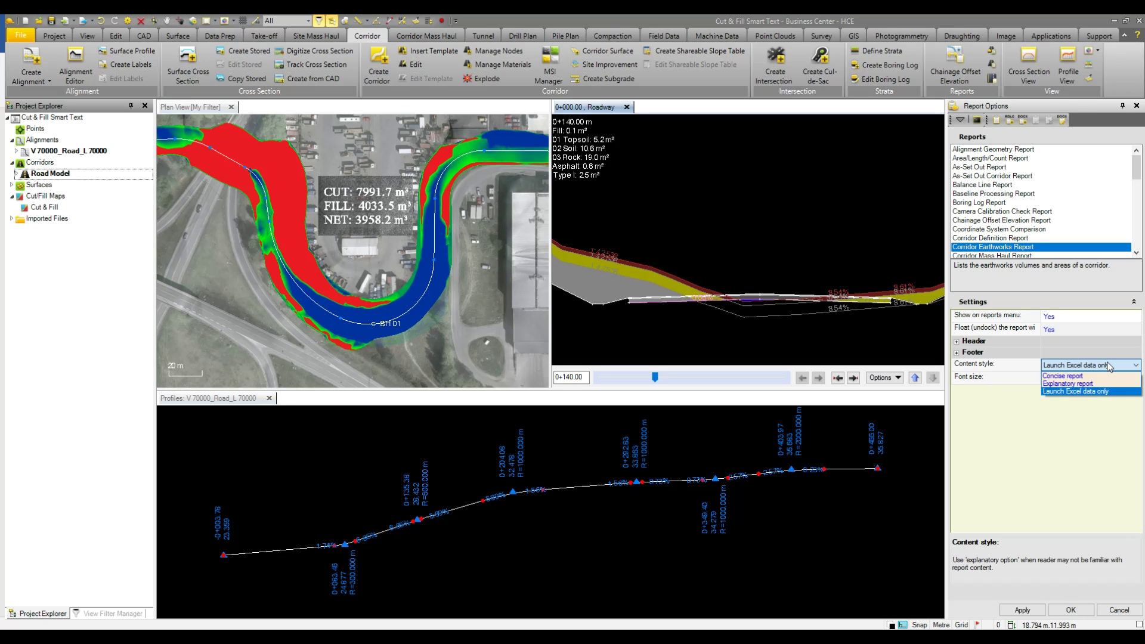
pyautogui.click(1107, 366)
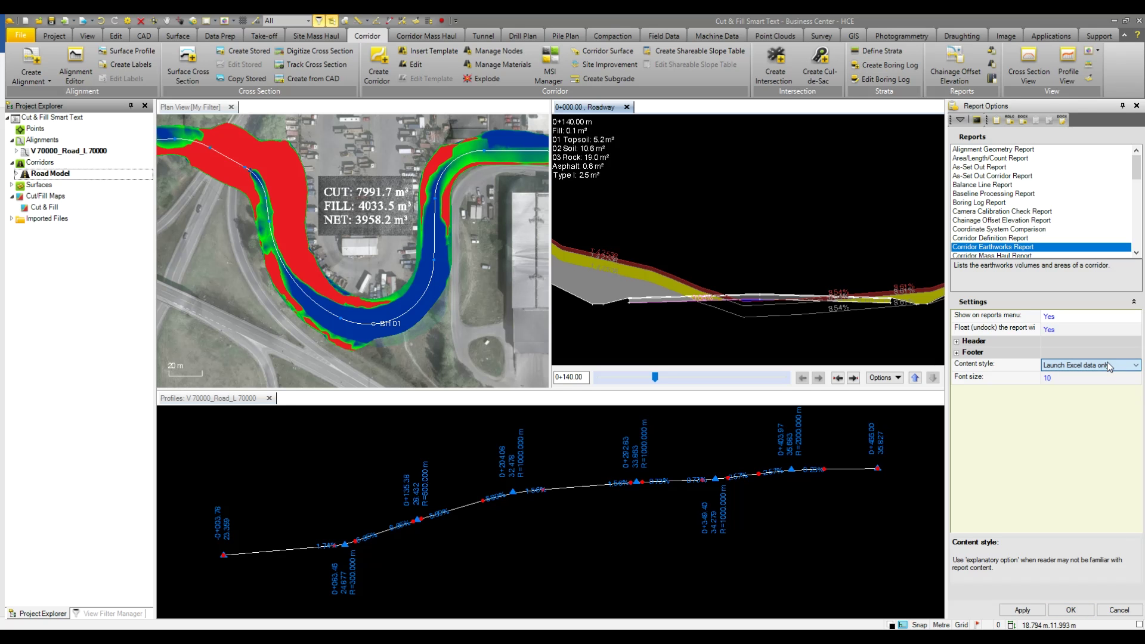
pyautogui.click(1070, 610)
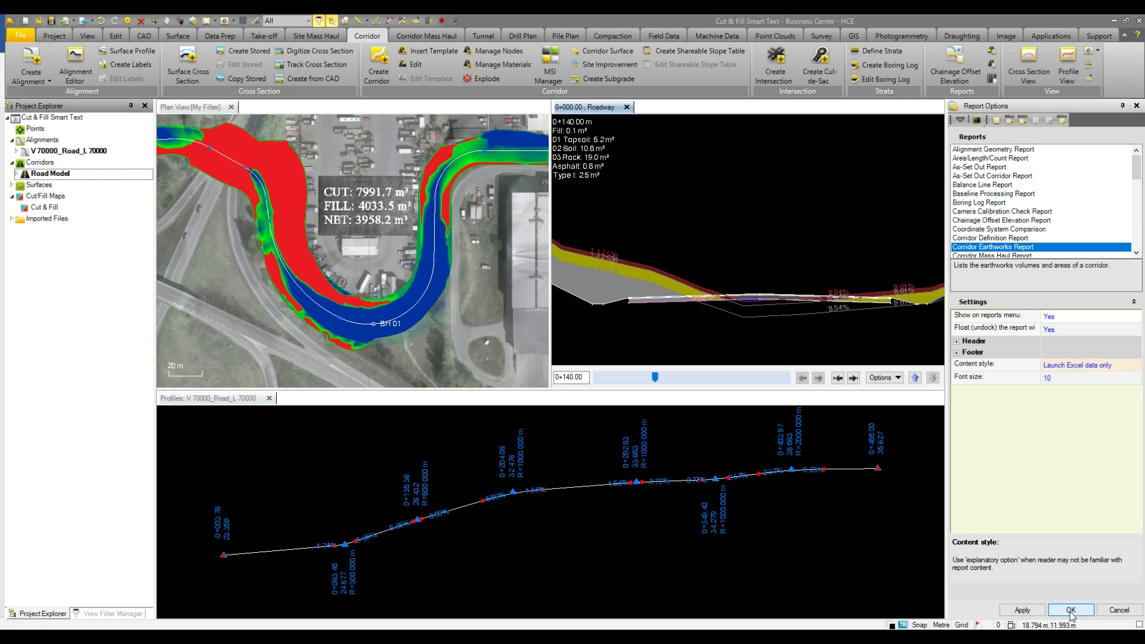
pyautogui.click(1070, 610)
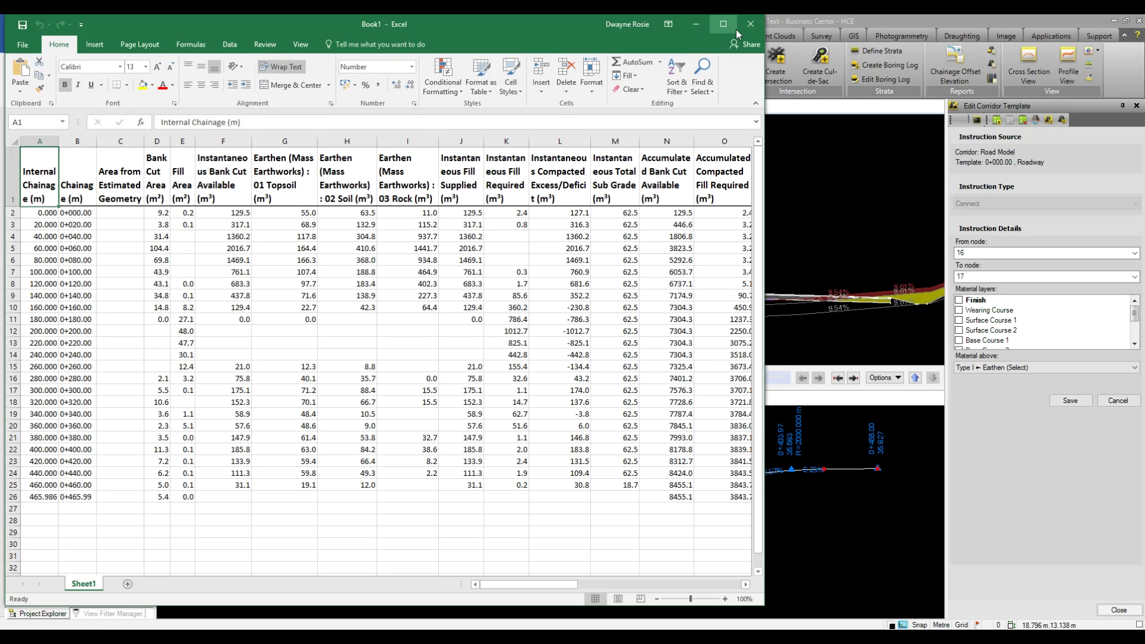
# Step: Maximize Excel and scroll right to reveal the sub grade and layer columns
pyautogui.click(736, 30)
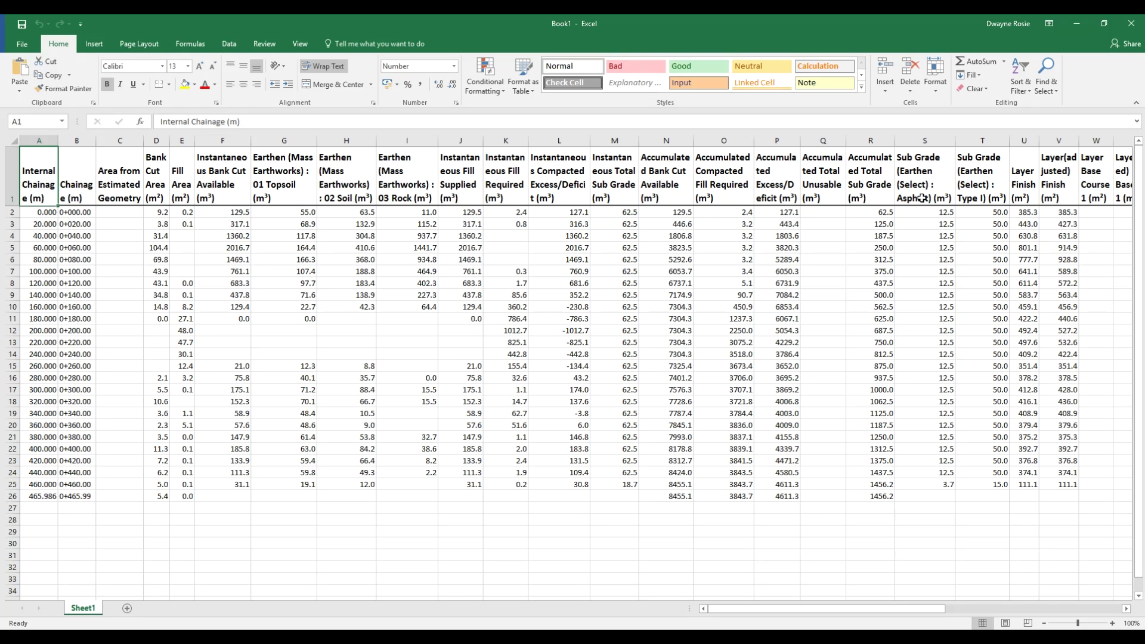
pyautogui.moveTo(890, 608); pyautogui.dragTo(973, 614)
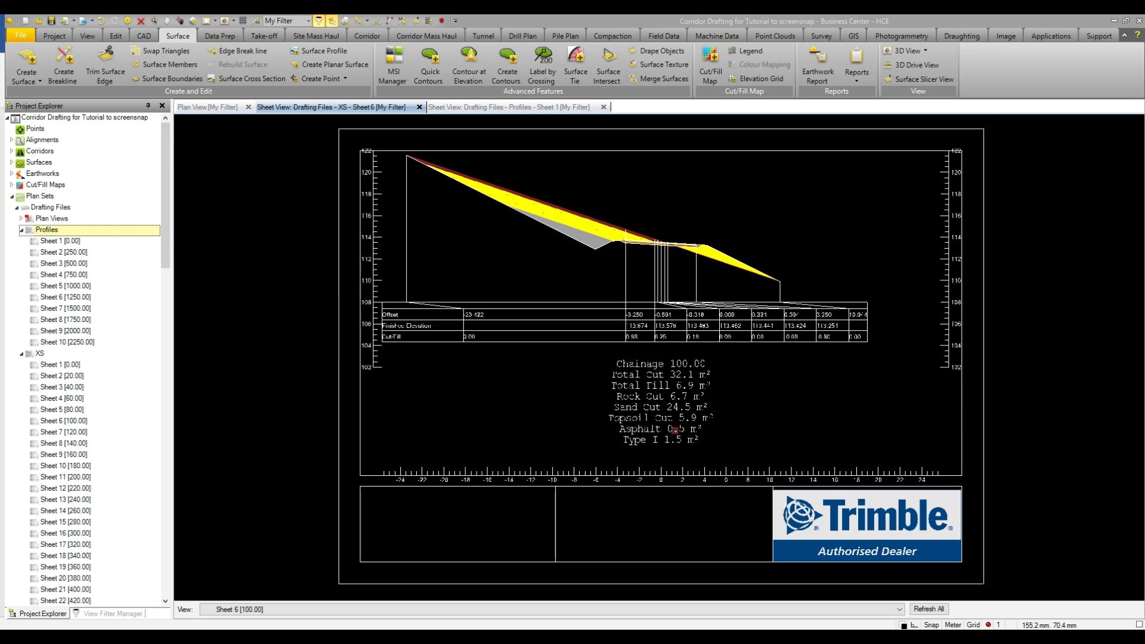
# Step: Frame the full cross-section and area table, then switch to the Profiles Sheet 1 view
pyautogui.scroll(3, 674, 430)
pyautogui.scroll(1, 674, 430)
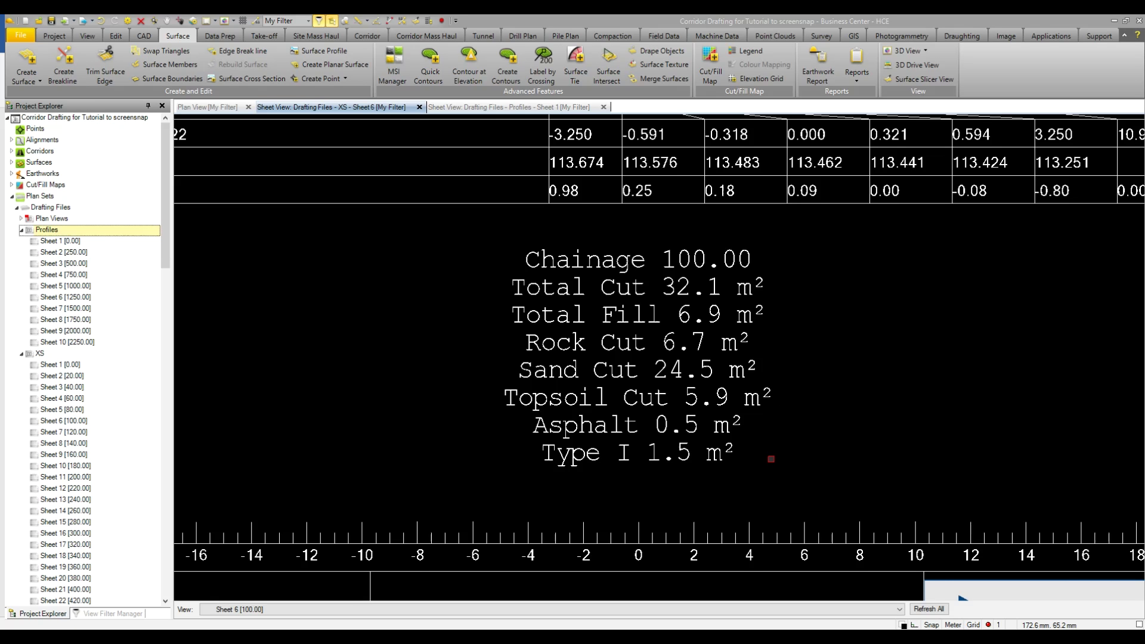
pyautogui.scroll(-6, 771, 458)
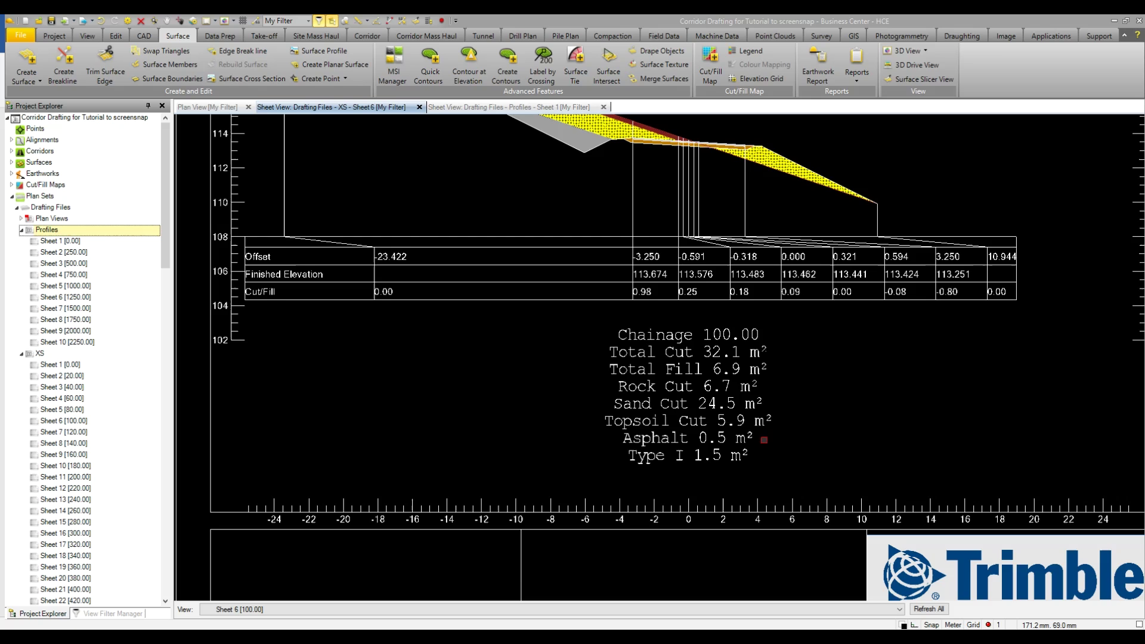
pyautogui.scroll(3, 695, 238)
pyautogui.scroll(3, 667, 252)
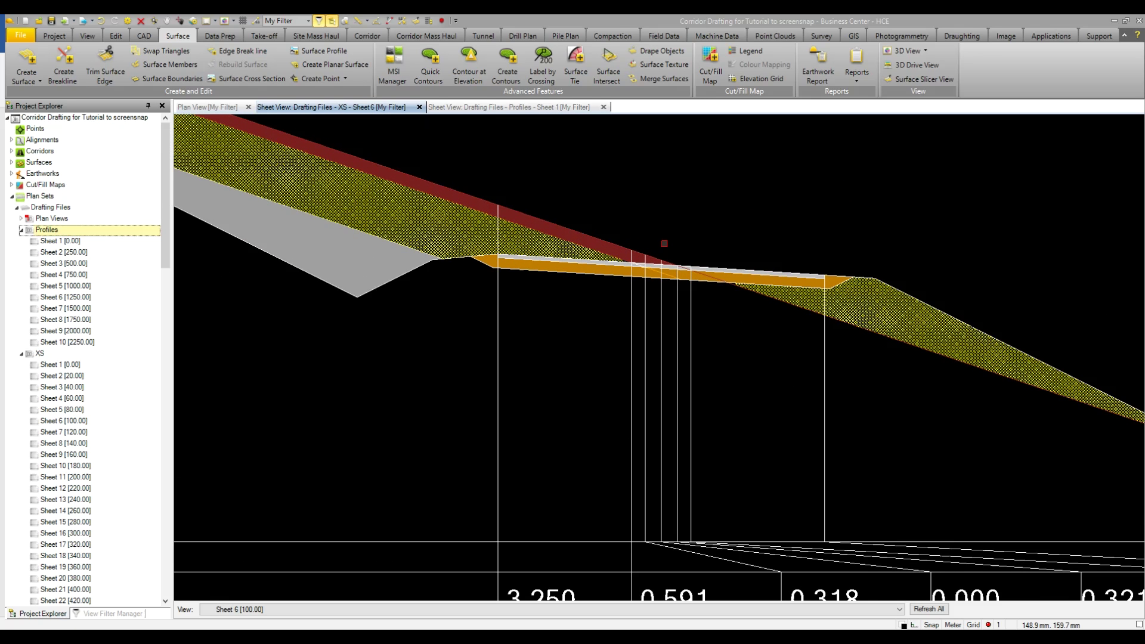
pyautogui.scroll(-4, 664, 243)
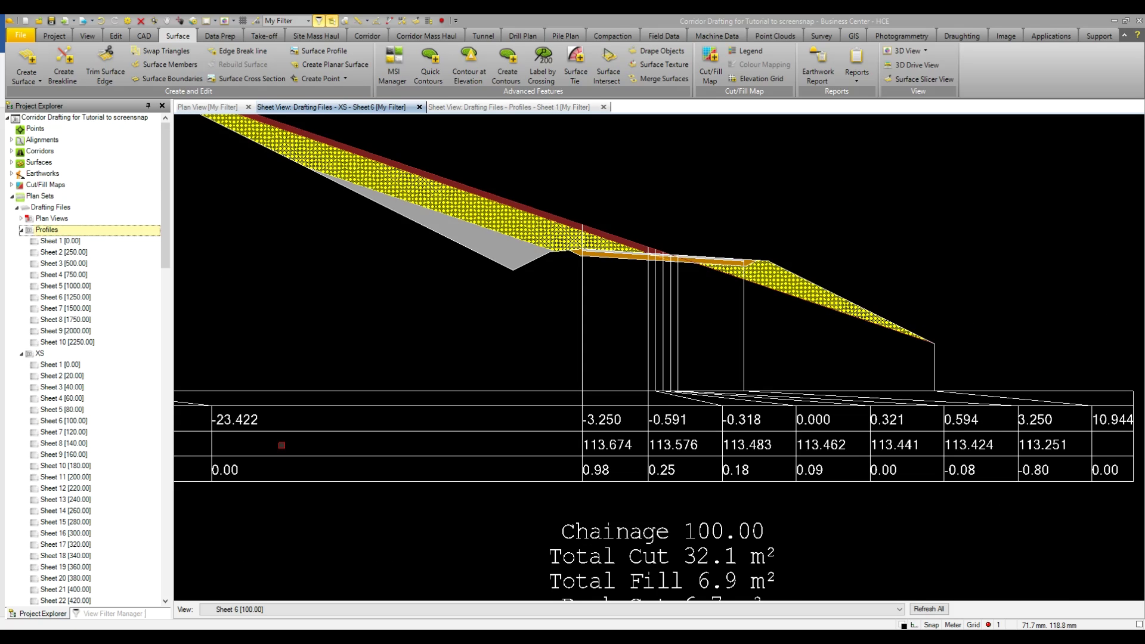
pyautogui.moveTo(281, 444); pyautogui.dragTo(539, 464, button='middle')
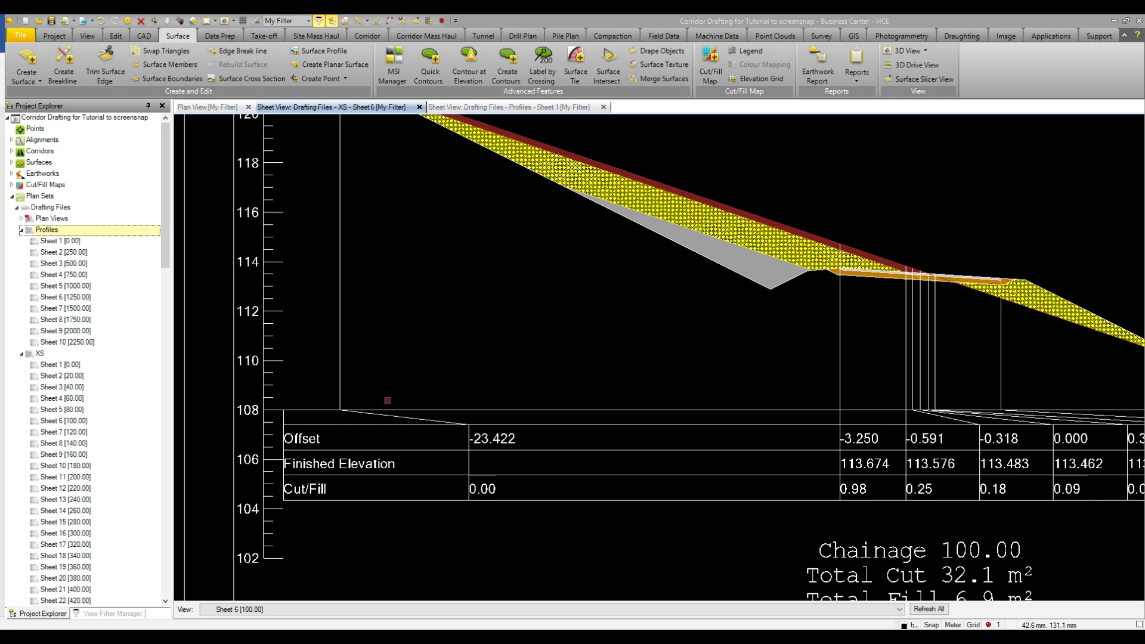
pyautogui.scroll(-2, 410, 409)
pyautogui.moveTo(409, 410); pyautogui.dragTo(414, 334, button='middle')
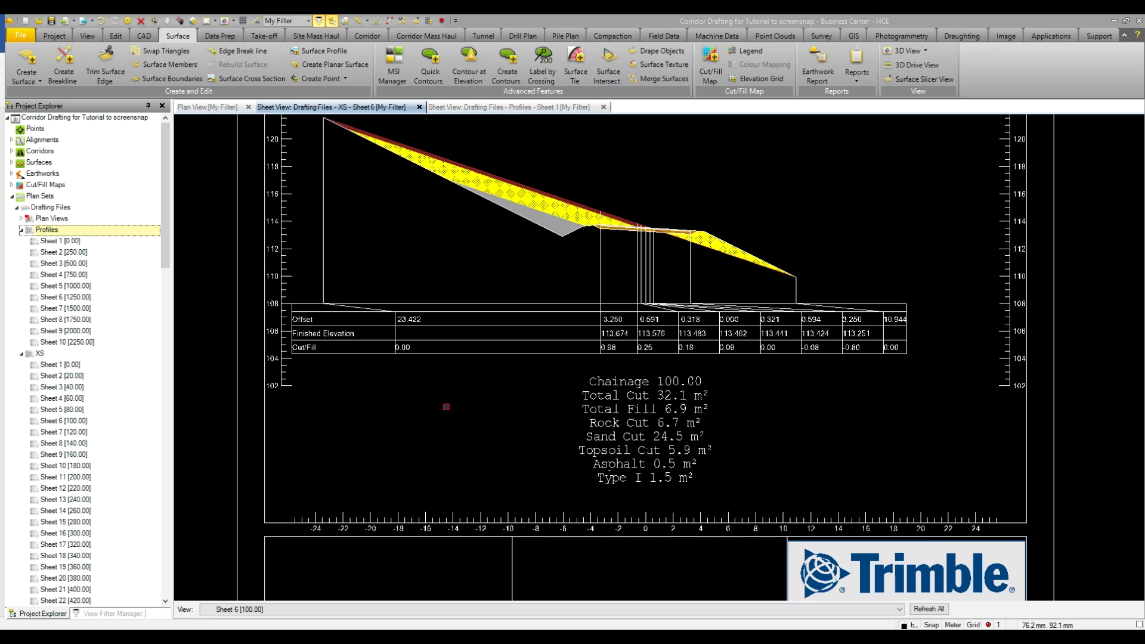
pyautogui.click(498, 108)
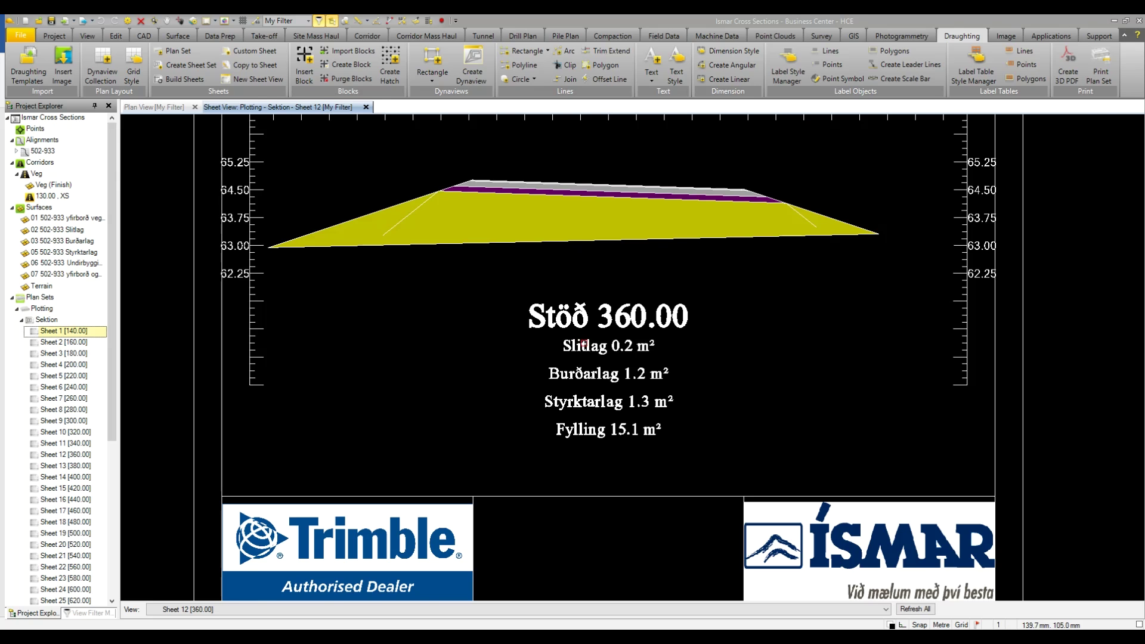
# Step: Zoom in and out on the Stöð 360.00 sheet
pyautogui.scroll(2, 581, 358)
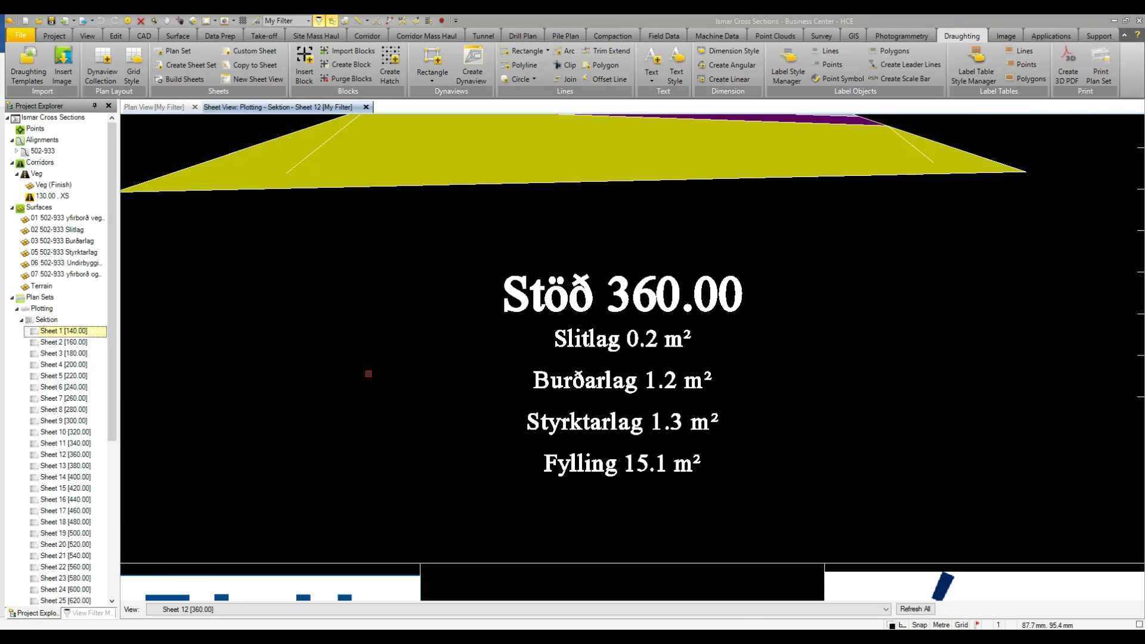
pyautogui.scroll(-2, 368, 373)
pyautogui.scroll(-1, 368, 373)
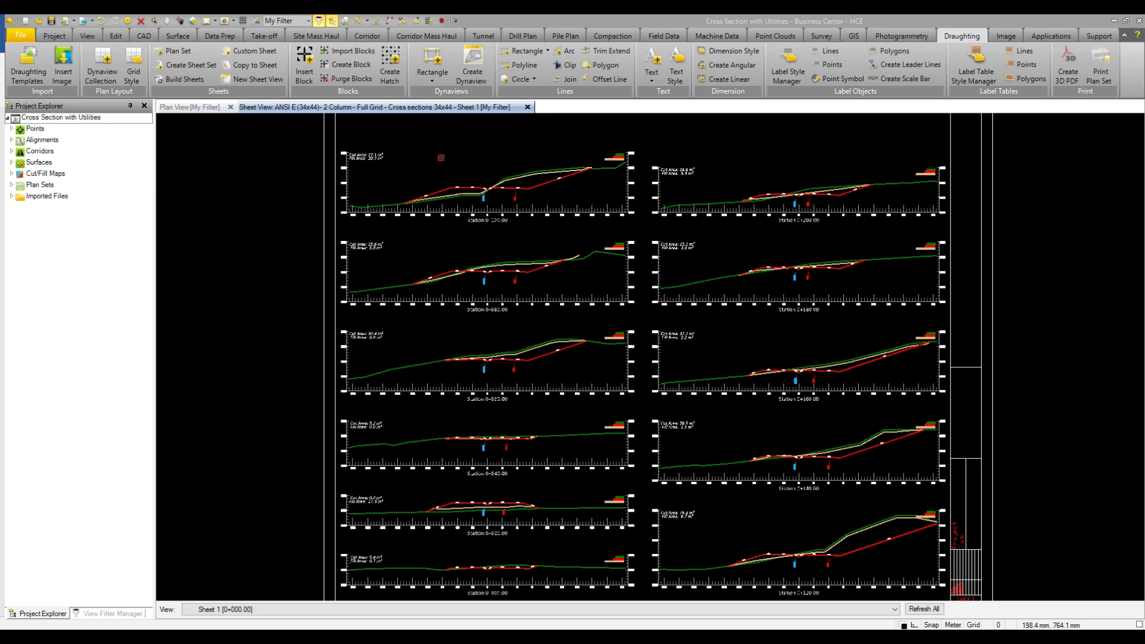
# Step: Pan and zoom to centre the cross-section grid on the sheet
pyautogui.moveTo(451, 163); pyautogui.dragTo(422, 252, button='middle')
pyautogui.scroll(3, 453, 272)
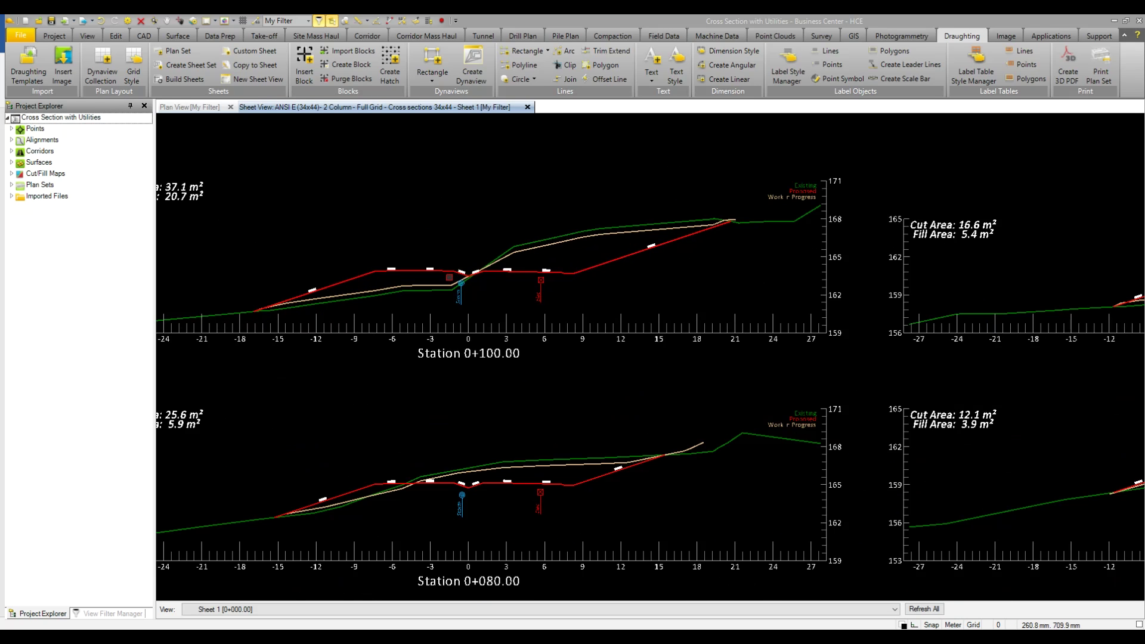
pyautogui.scroll(-2, 450, 268)
pyautogui.scroll(-4, 448, 263)
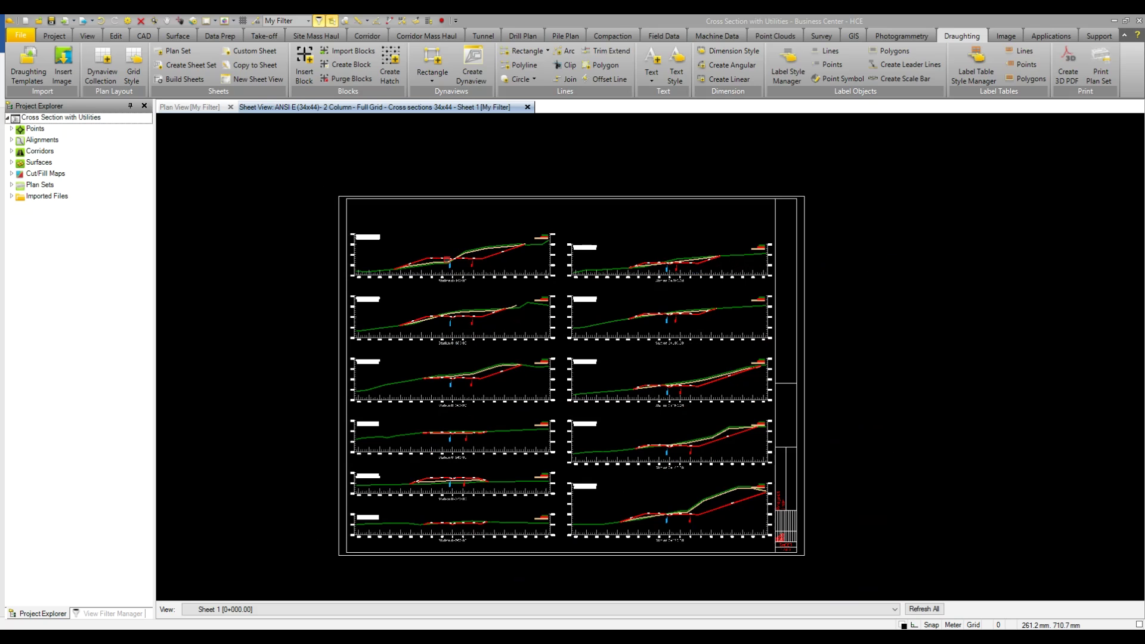
pyautogui.scroll(5, 448, 243)
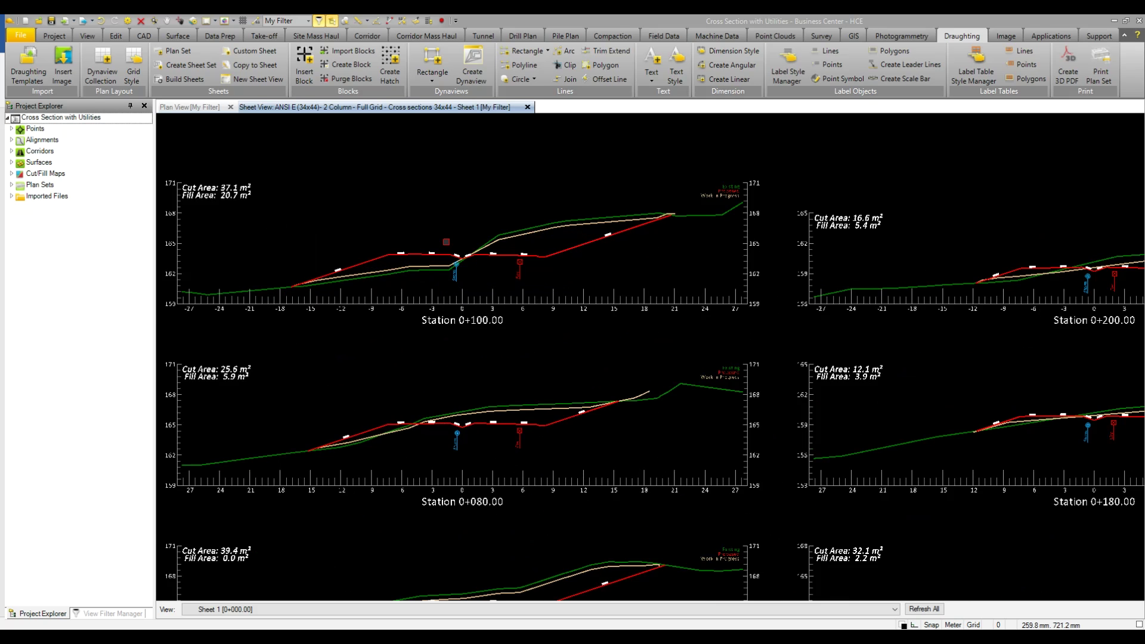
pyautogui.scroll(4, 656, 238)
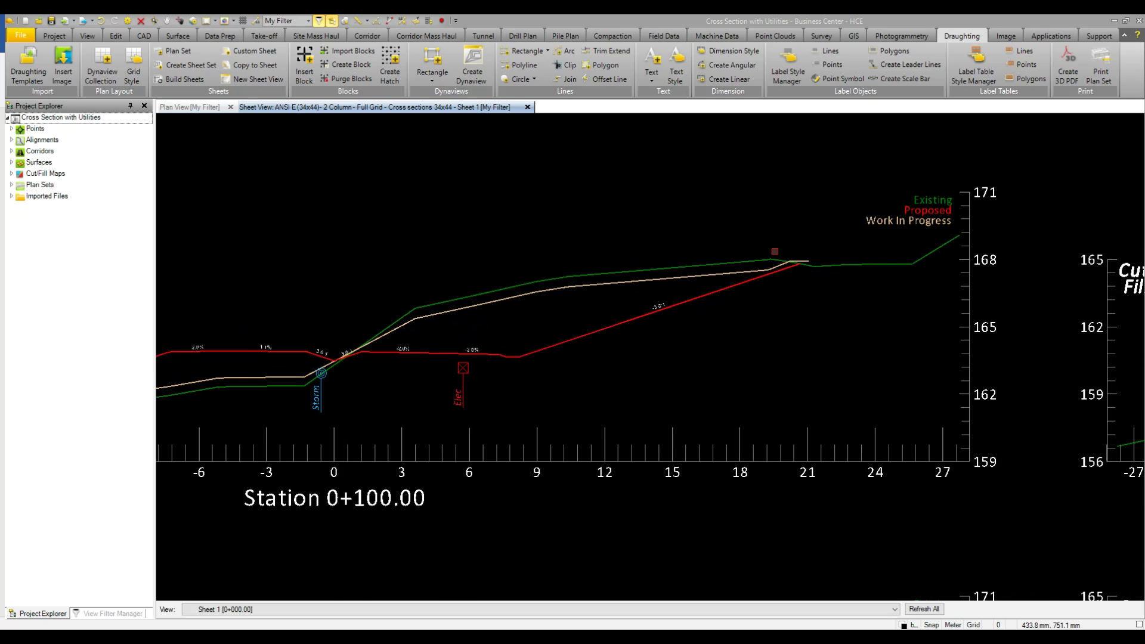
pyautogui.scroll(2, 855, 230)
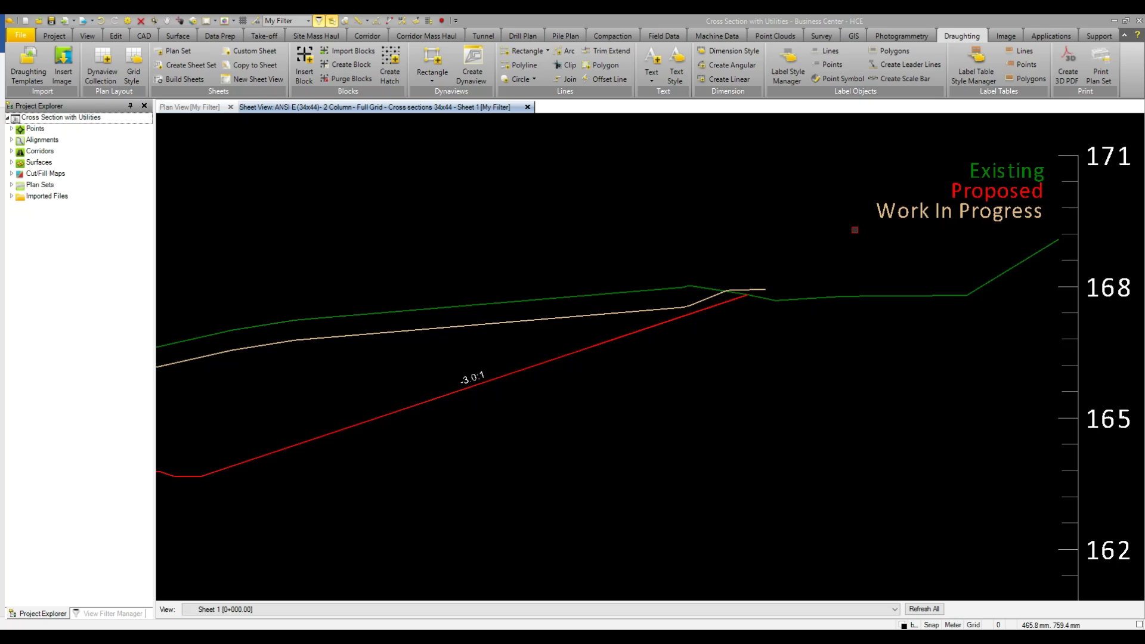
pyautogui.scroll(-4, 855, 229)
# Step: Check the Storm and Elec labels at Station 0+100.00, then print the plan set to PDF
pyautogui.moveTo(411, 376); pyautogui.dragTo(632, 310, button='middle')
pyautogui.scroll(3, 548, 370)
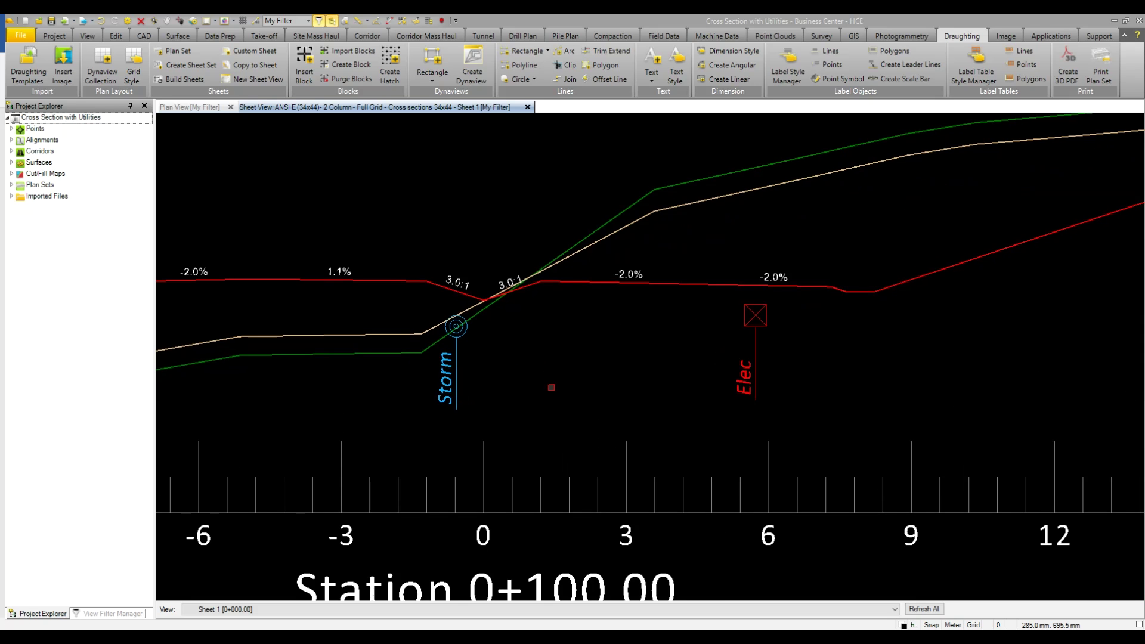
pyautogui.moveTo(547, 388); pyautogui.dragTo(550, 318, button='middle')
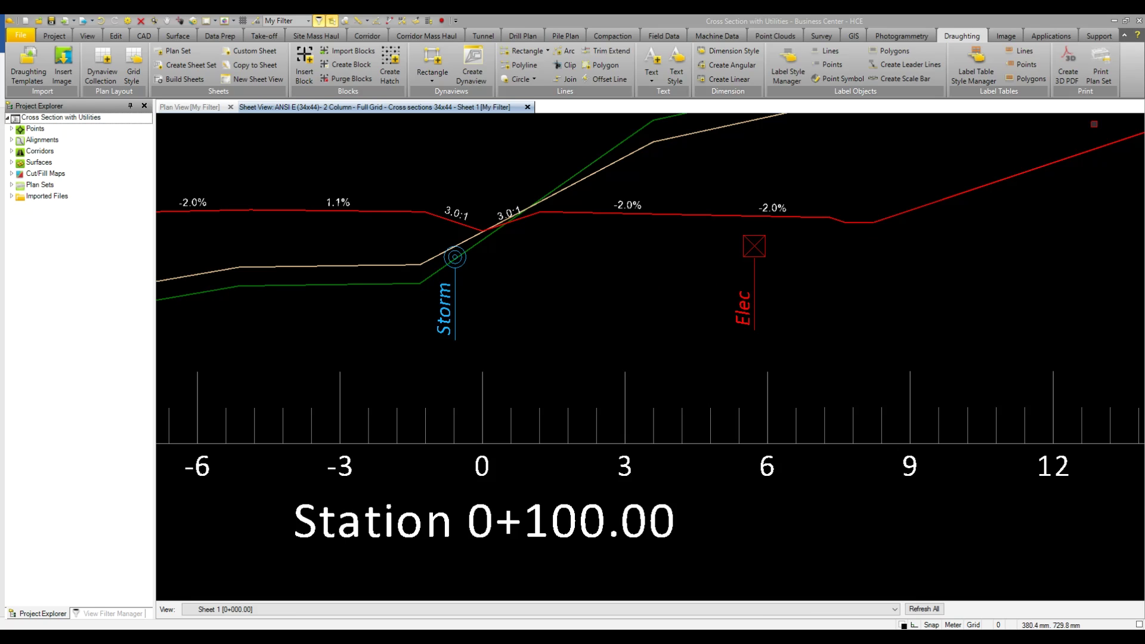
pyautogui.click(1100, 72)
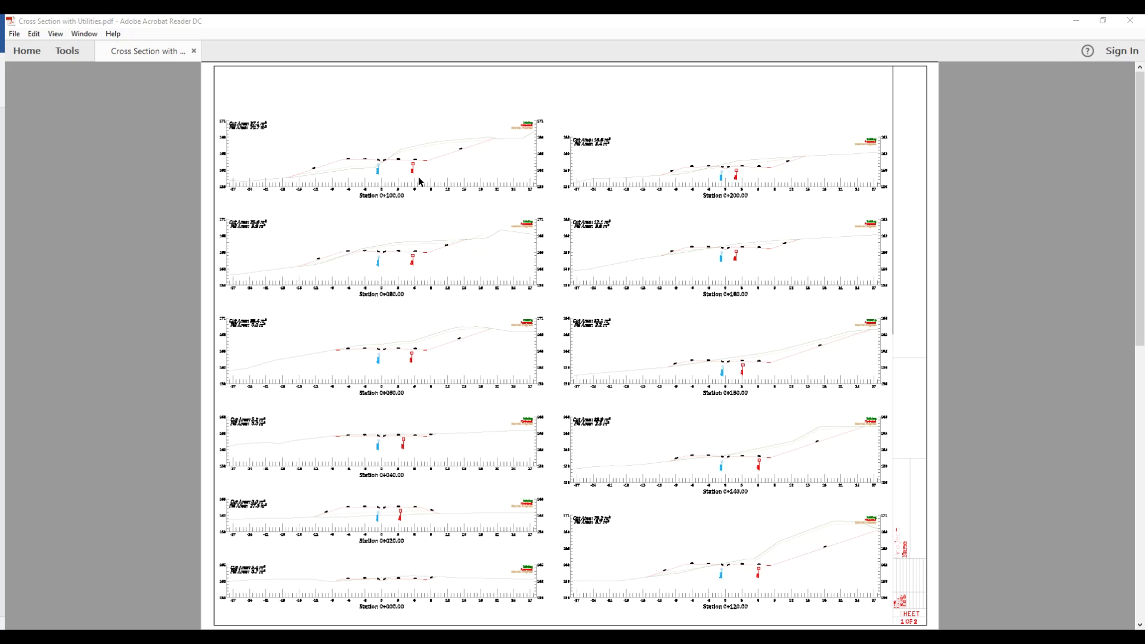
# Step: Zoom into the PDF pages to check the cross sections
pyautogui.keyDown('ctrl'); pyautogui.scroll(4, 417, 182); pyautogui.keyUp('ctrl')
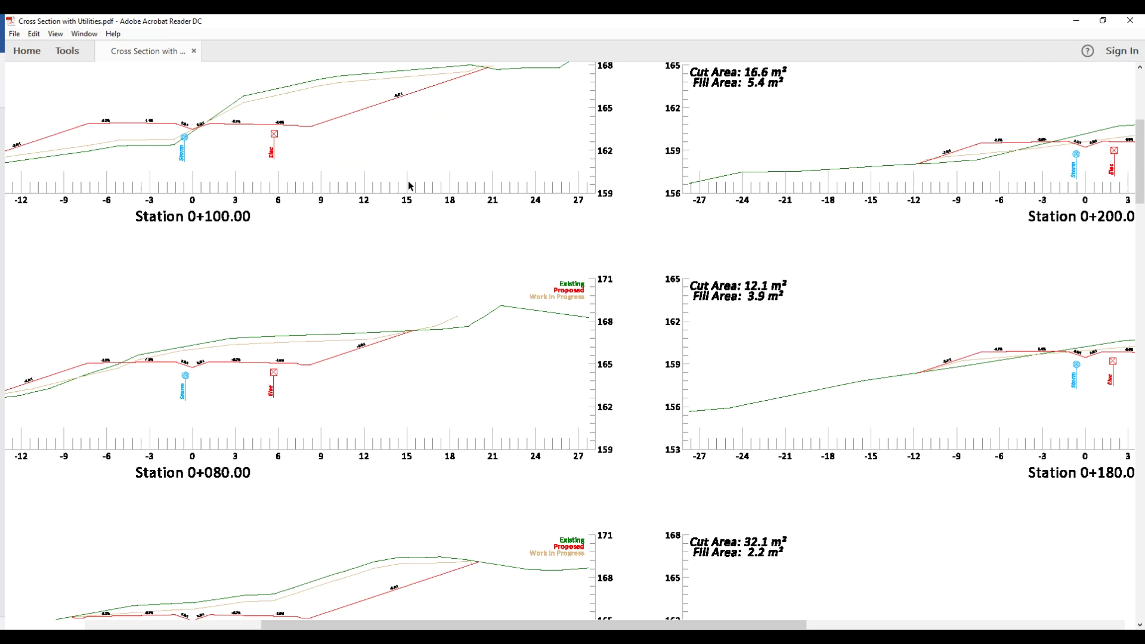
pyautogui.scroll(5, 280, 297)
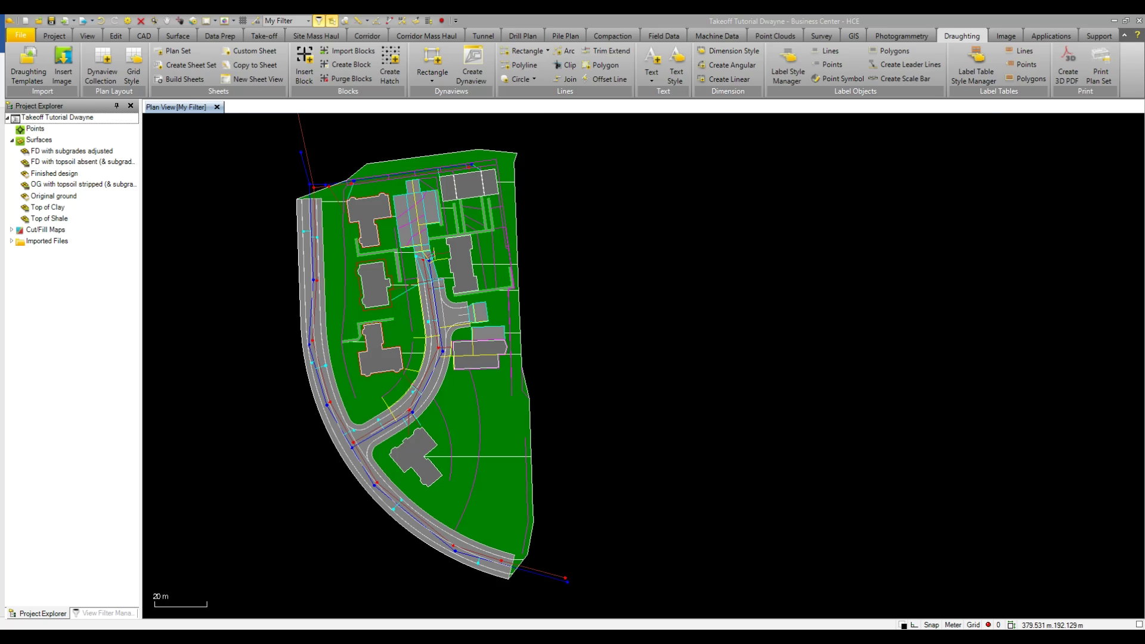
# Step: Start a polygon label table titled 'Section Areas' on a new layer named 'Table'
pyautogui.click(1023, 77)
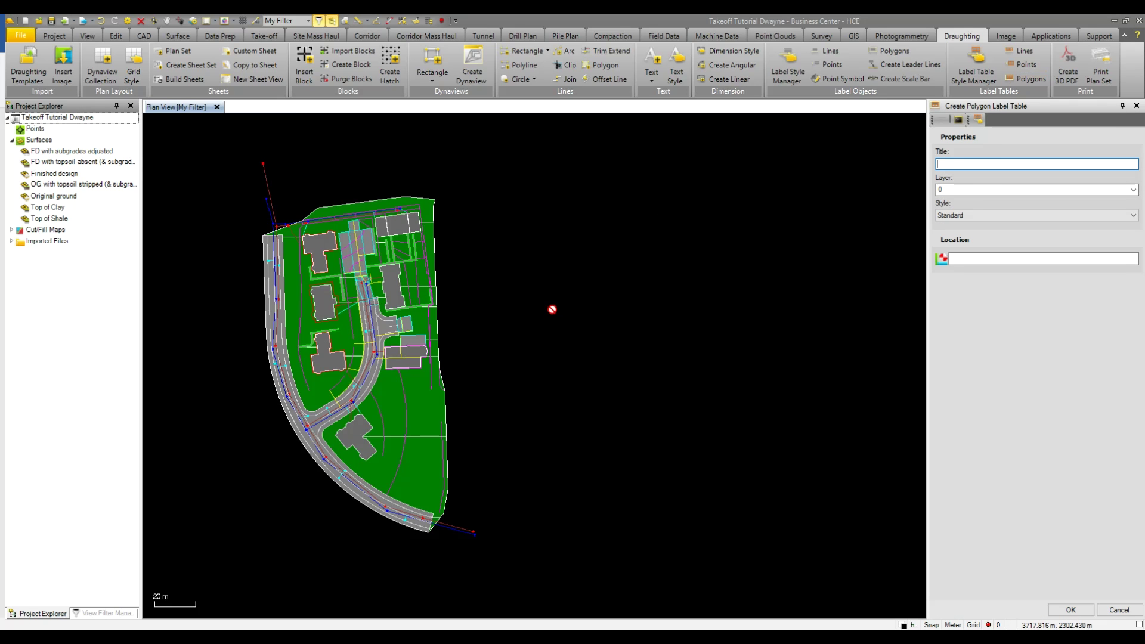
pyautogui.scroll(2, 428, 299)
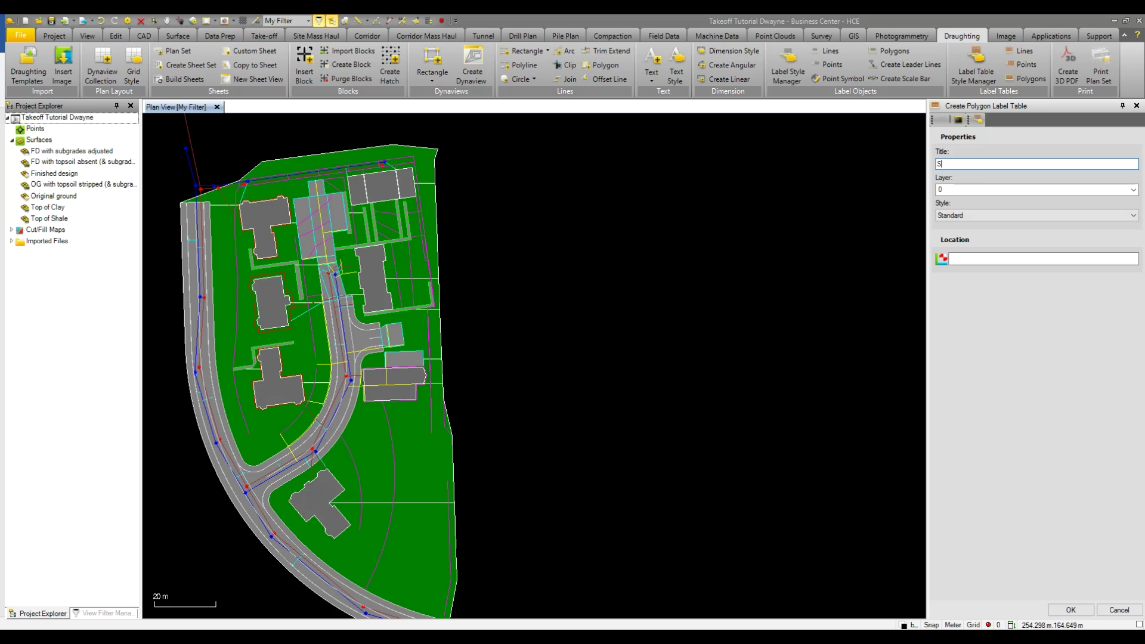
pyautogui.write('Section Areas')
pyautogui.click(1132, 190)
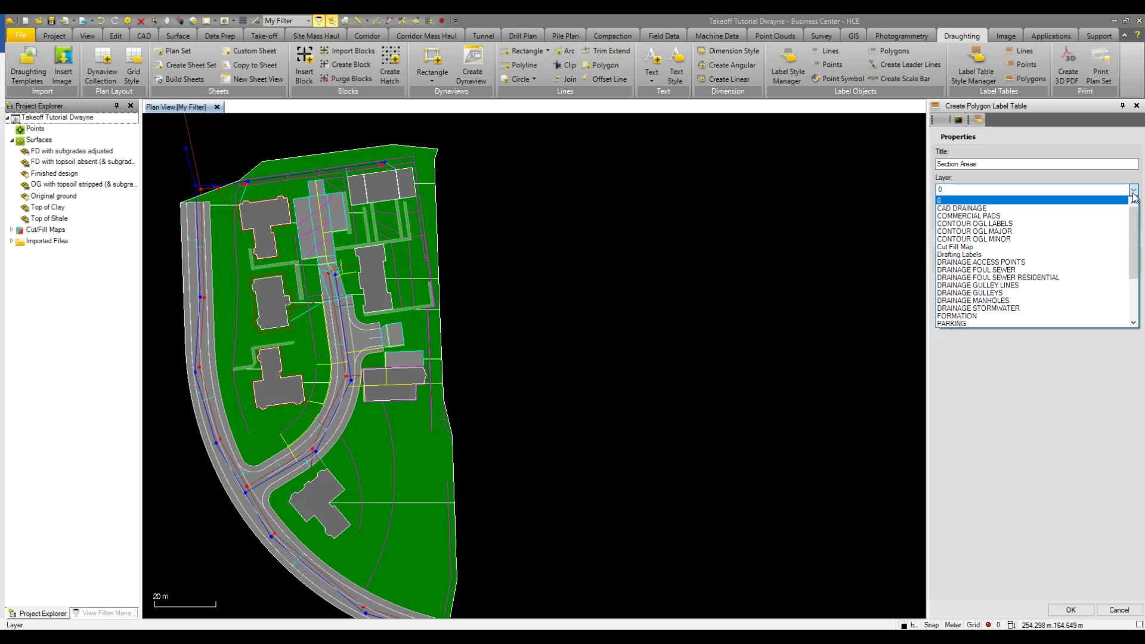
pyautogui.click(1132, 191)
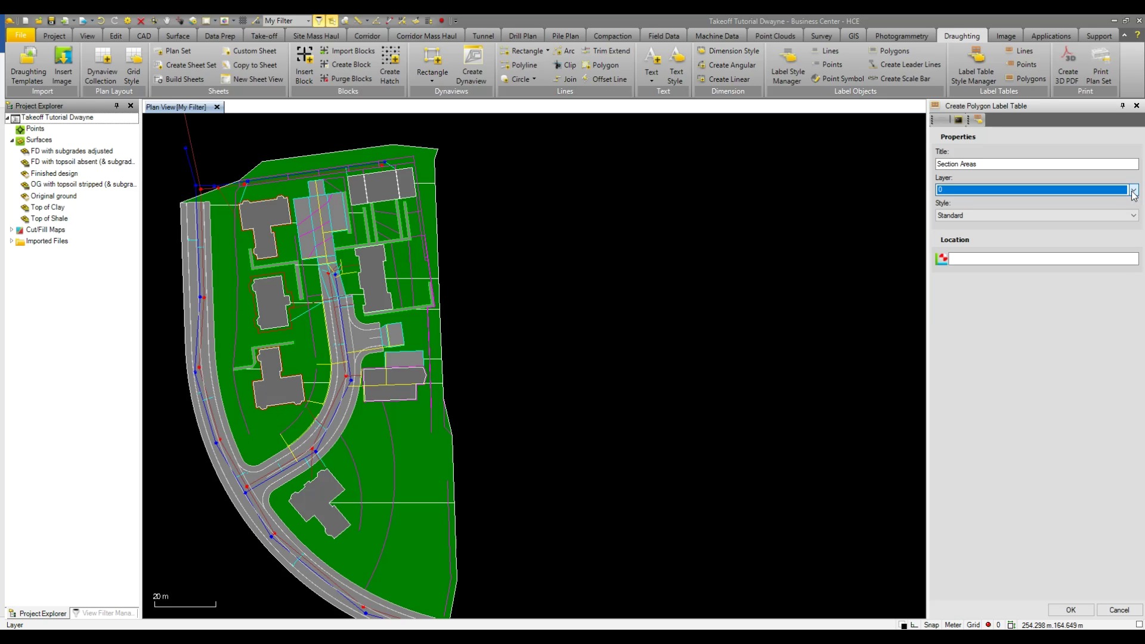
pyautogui.click(1132, 191)
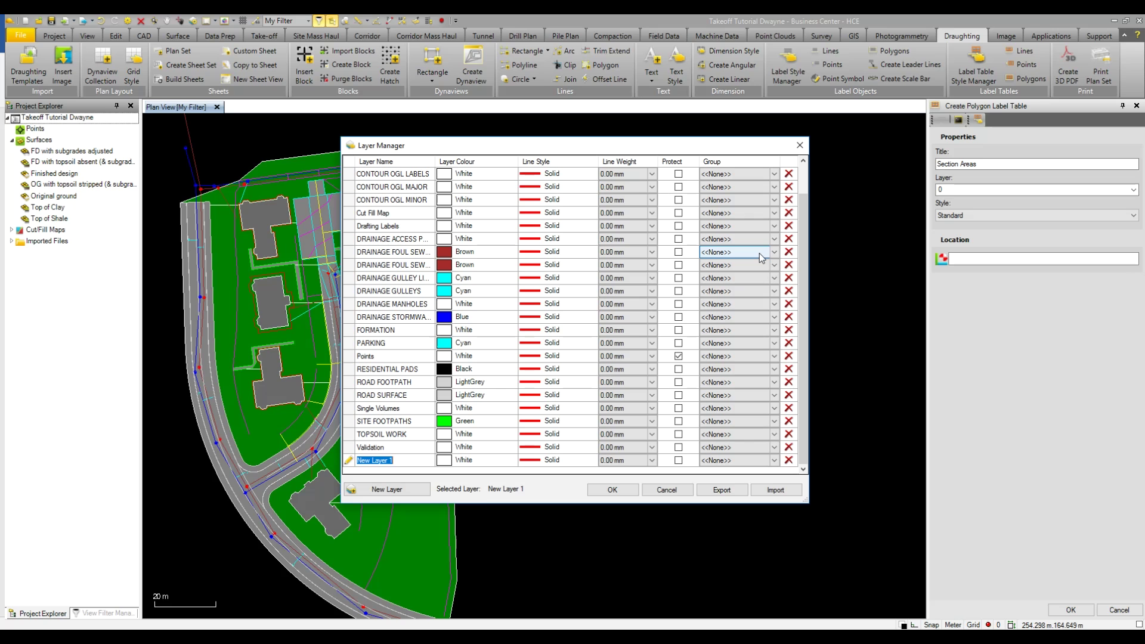
pyautogui.write('Table')
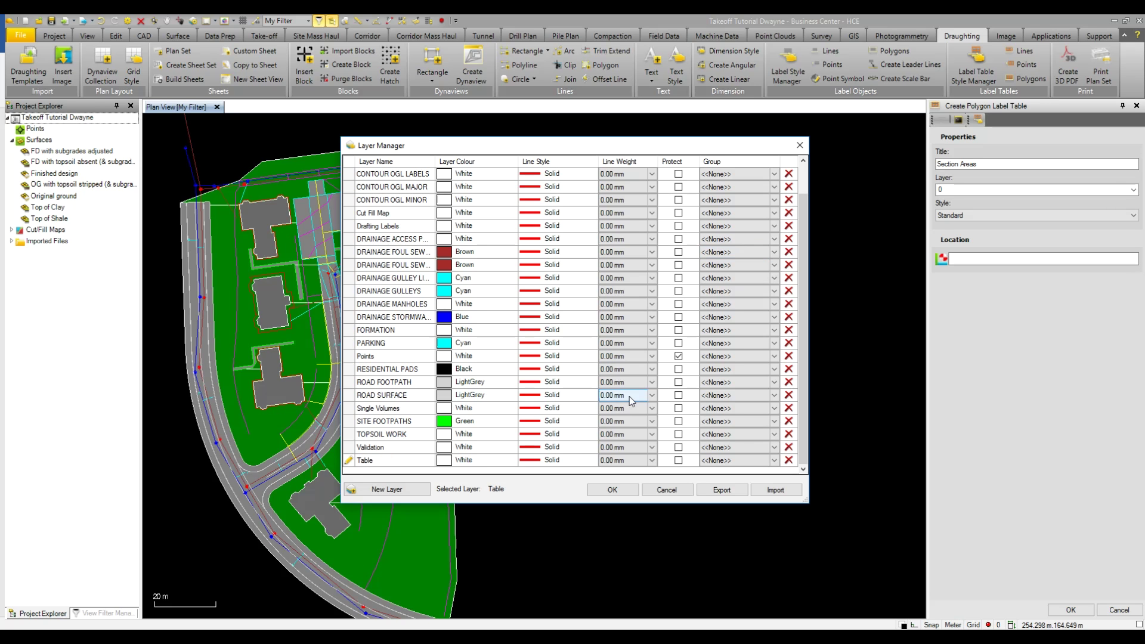
pyautogui.click(600, 488)
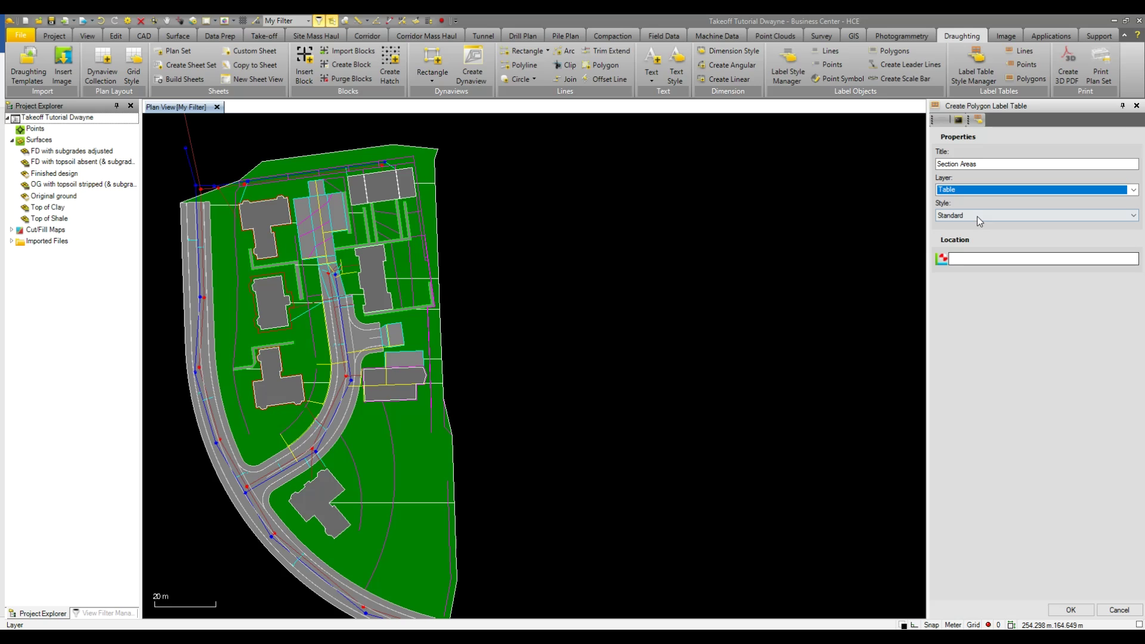
# Step: Create a new table style without the LargeArea column, keeping Name, Perimeter and Area
pyautogui.click(976, 216)
pyautogui.click(973, 234)
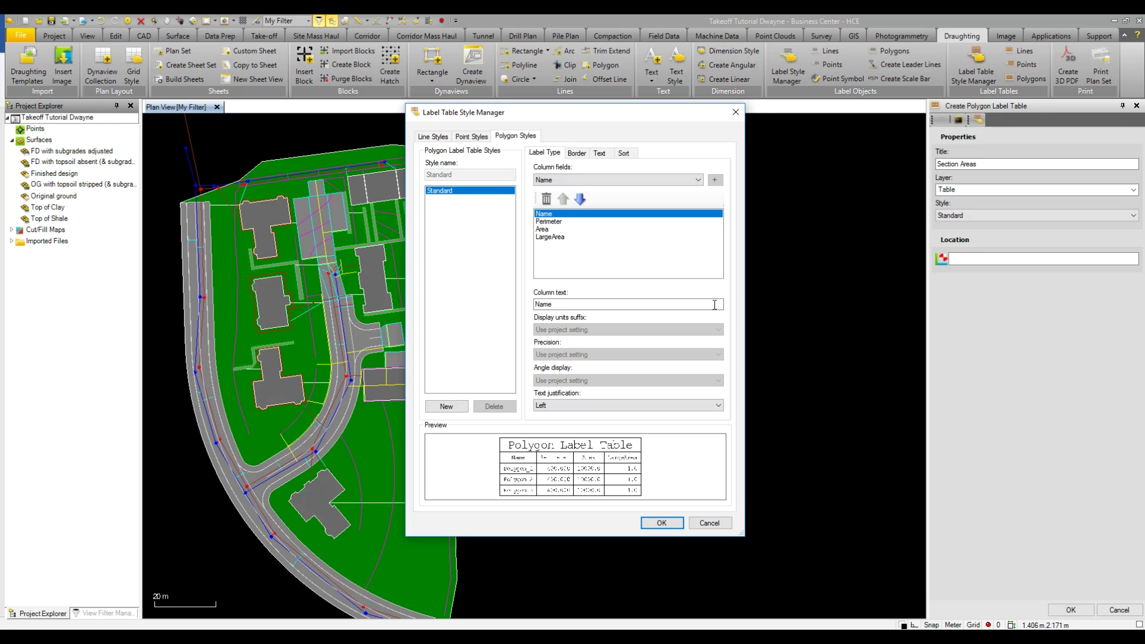
pyautogui.click(563, 237)
pyautogui.click(546, 198)
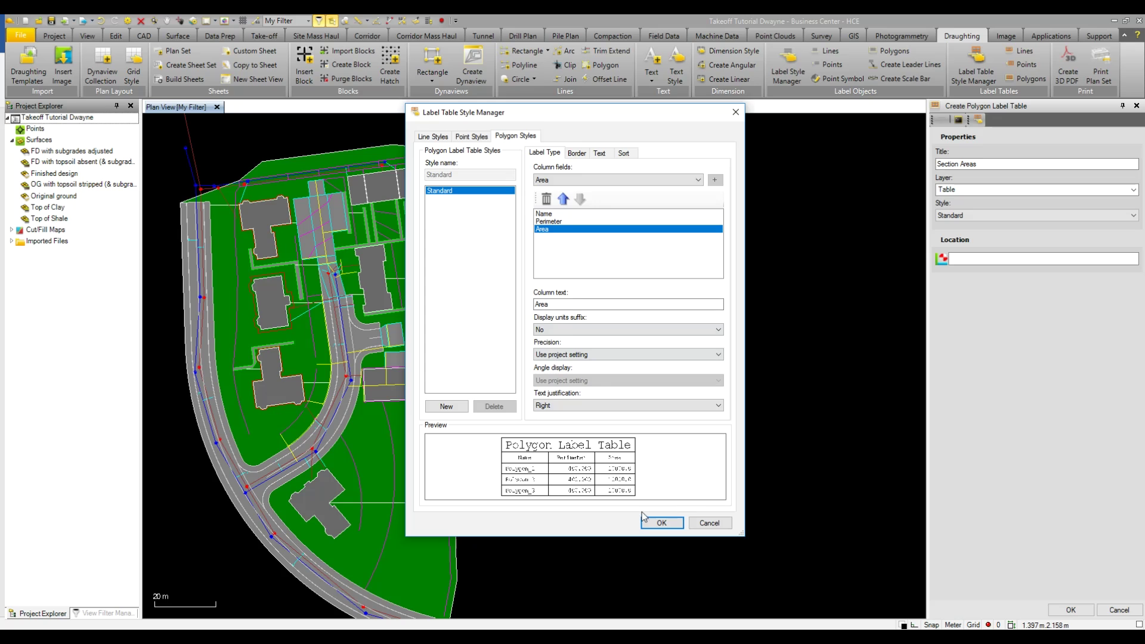
pyautogui.click(659, 523)
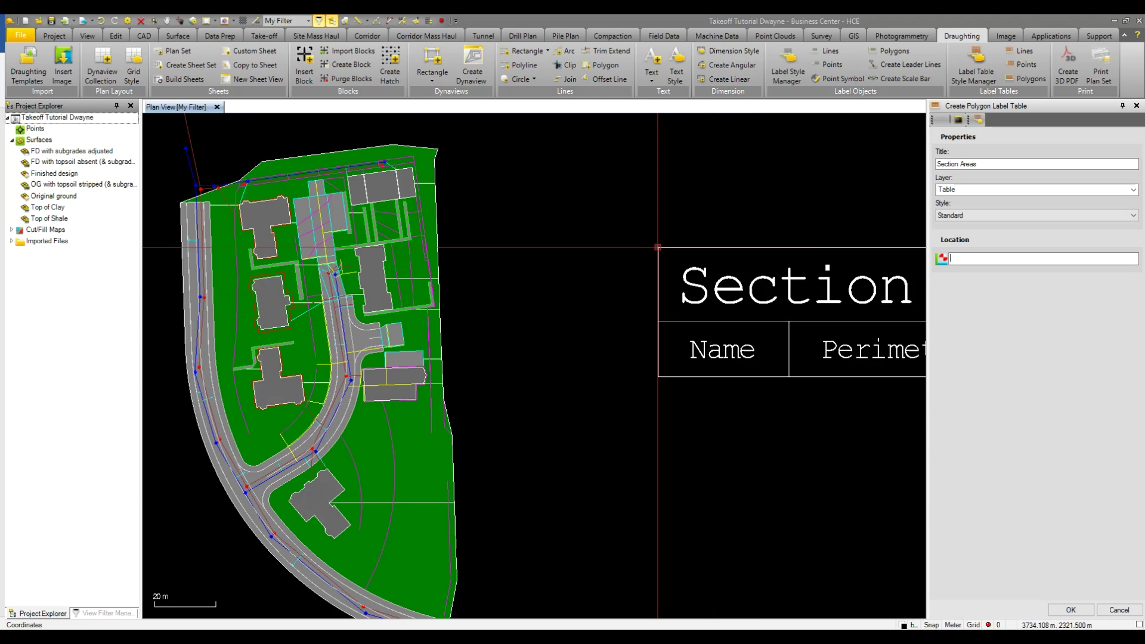
# Step: Place the table right of the site and add all five RESIDENTIAL PADS layer polygons, Lot 01 to Lot 05
pyautogui.click(535, 154)
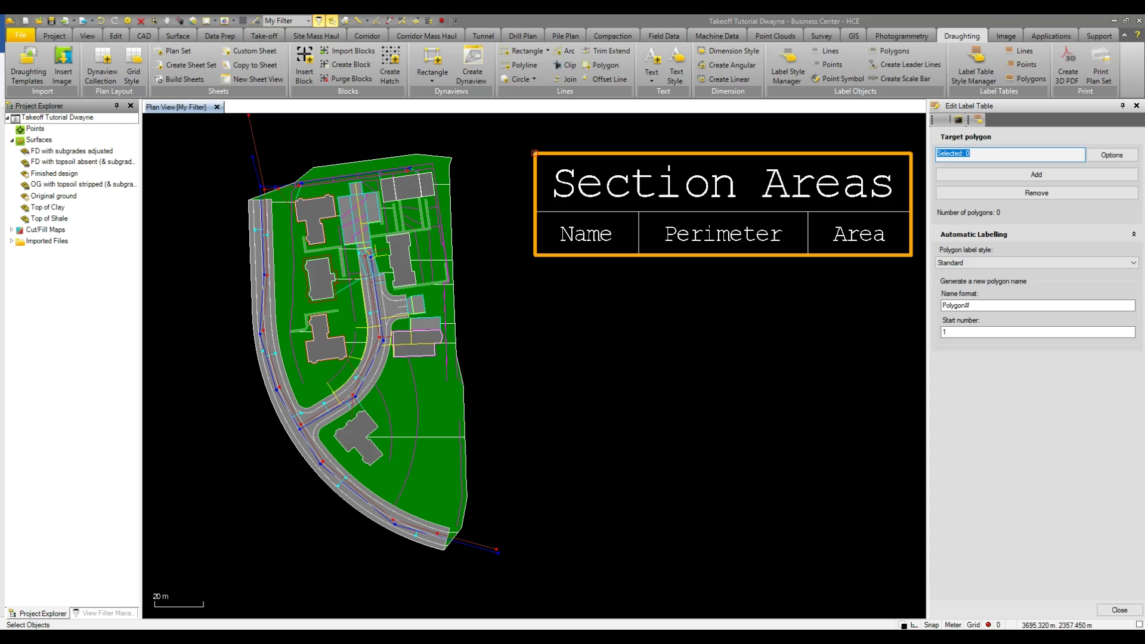
pyautogui.click(1113, 159)
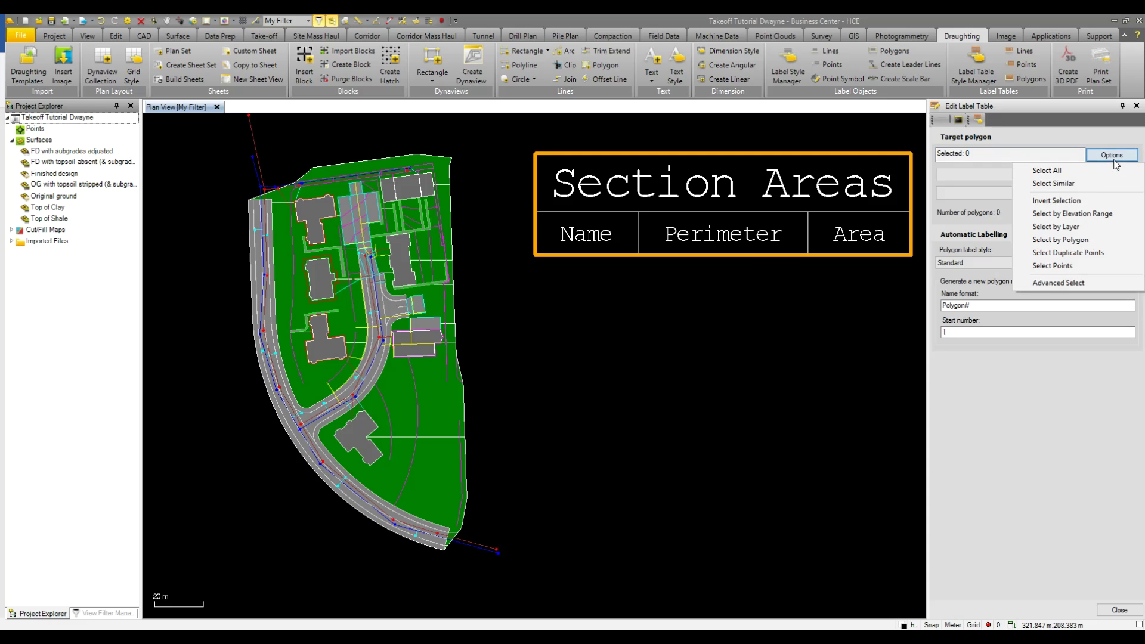
pyautogui.click(1067, 227)
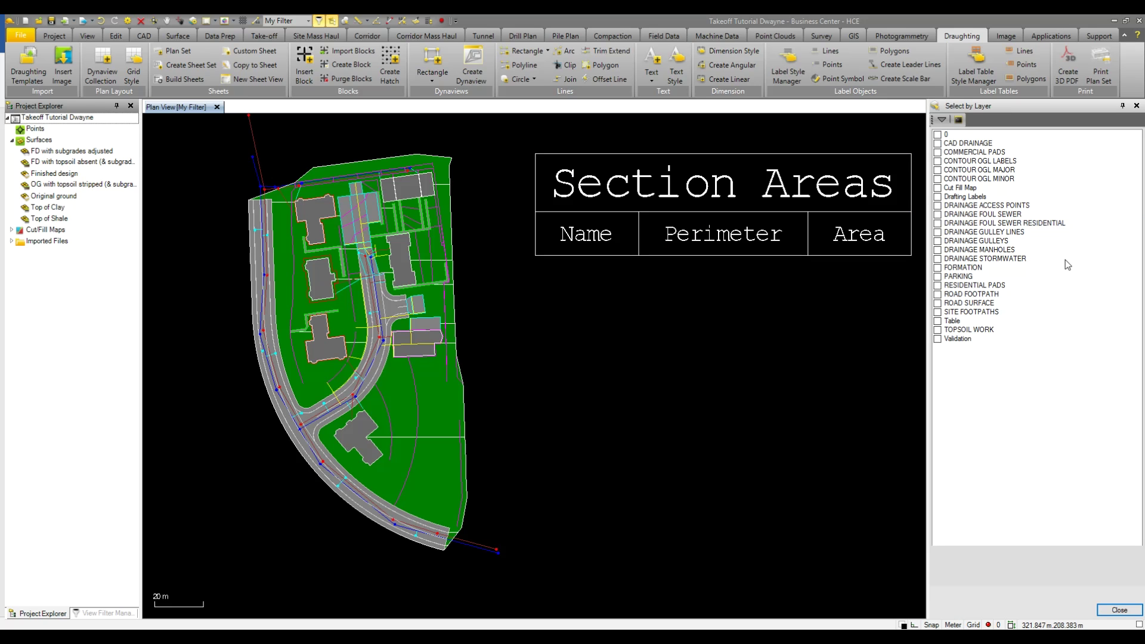
pyautogui.click(937, 286)
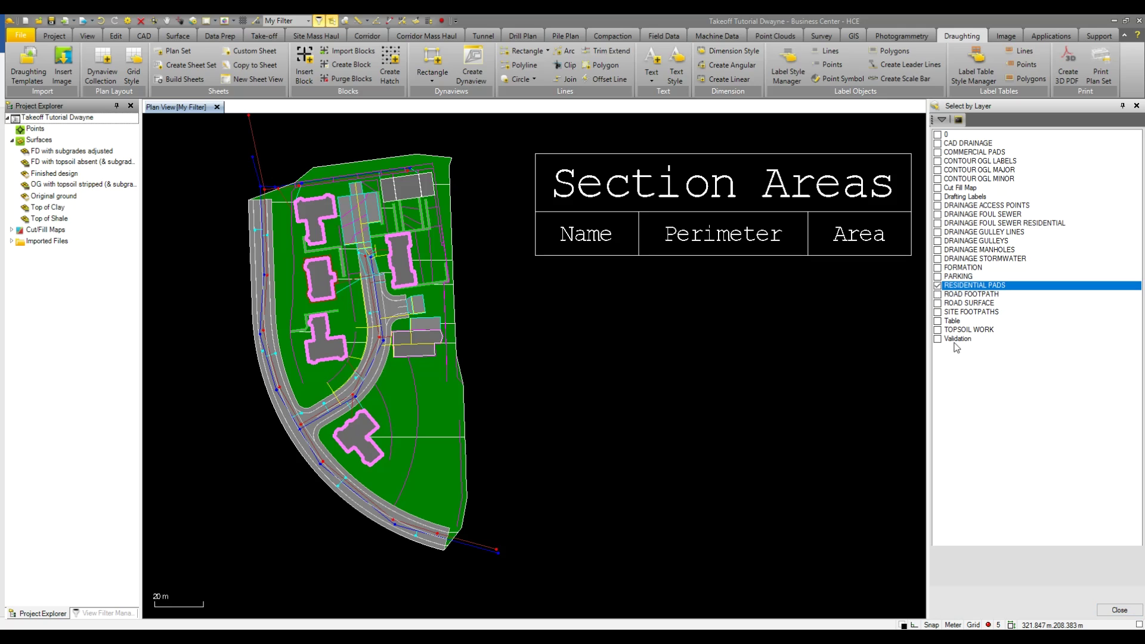
pyautogui.click(1106, 613)
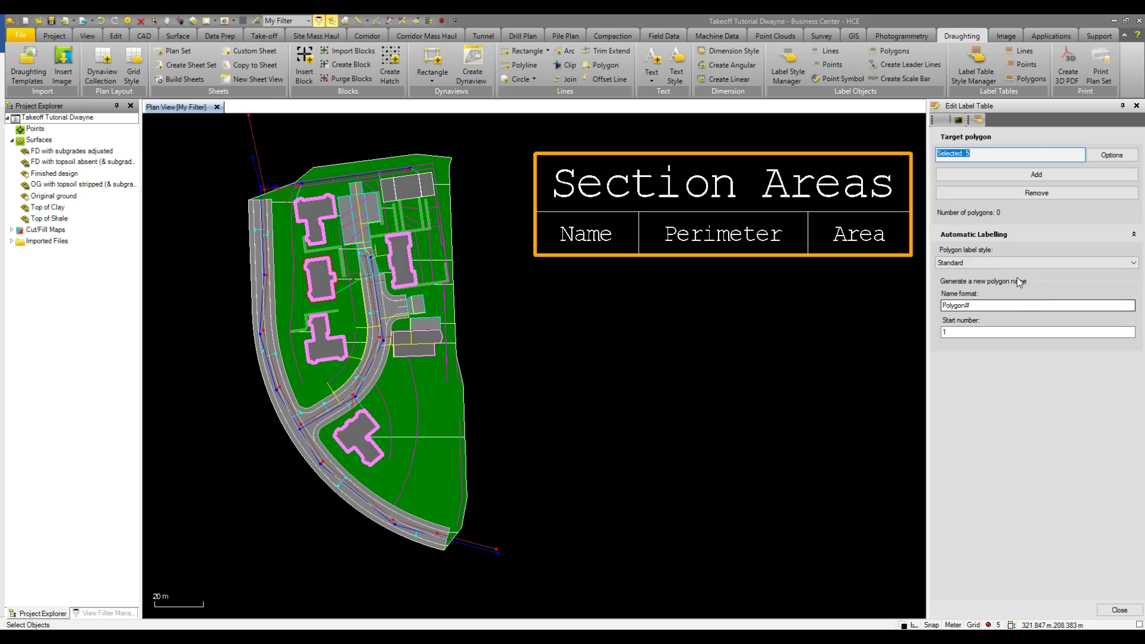
pyautogui.click(1013, 176)
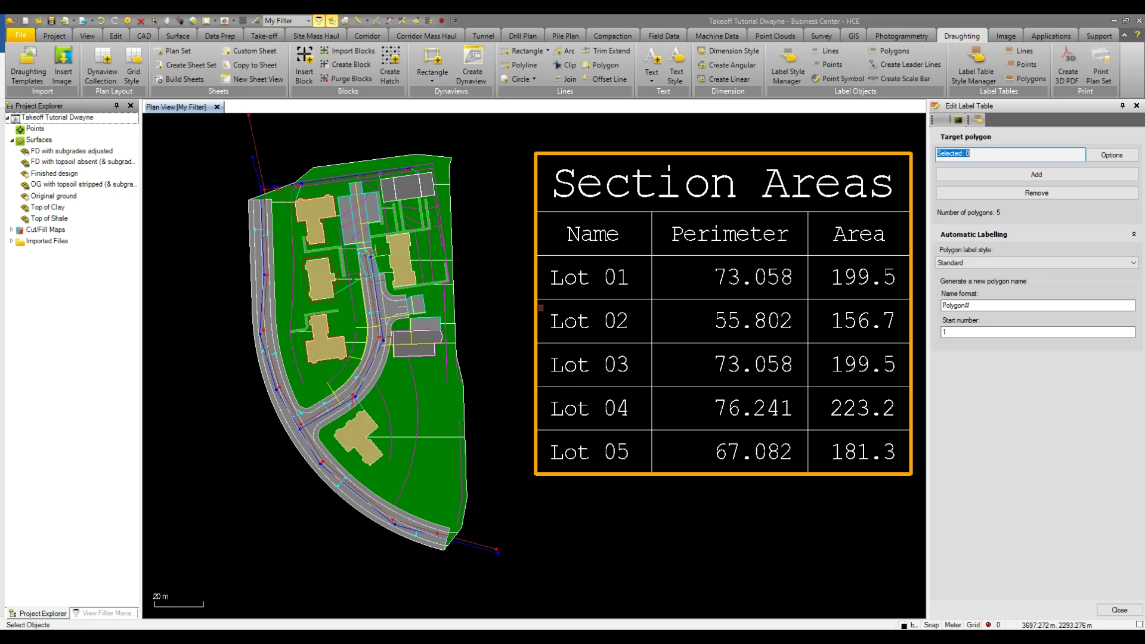